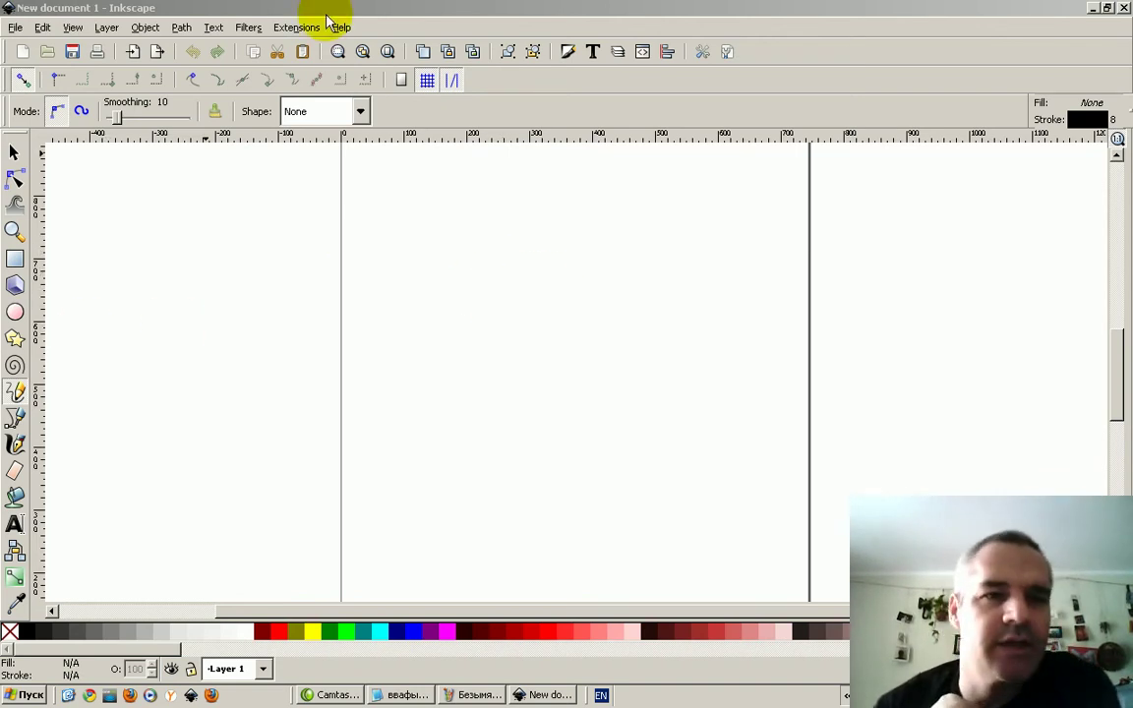
Draw a freehand figure 7 with a crossbar using the Pencil tool.
click(15, 392)
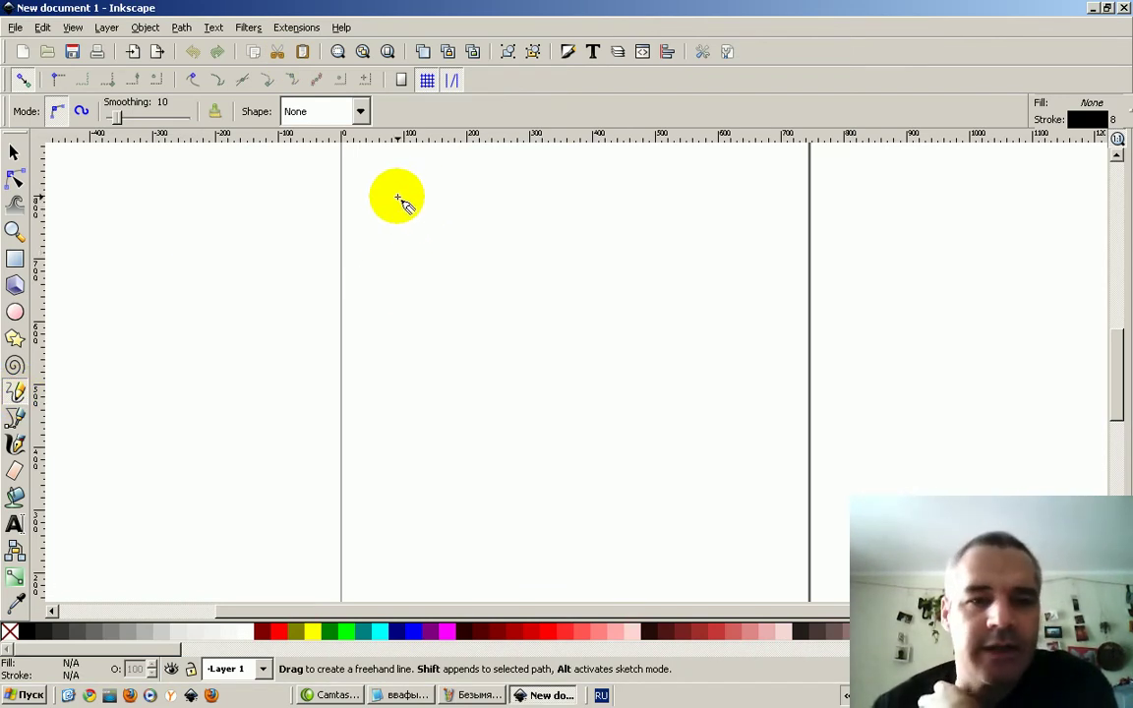
mouse_move(401, 201)
mouse_down()
mouse_move(448, 187)
mouse_move(432, 275)
mouse_up()
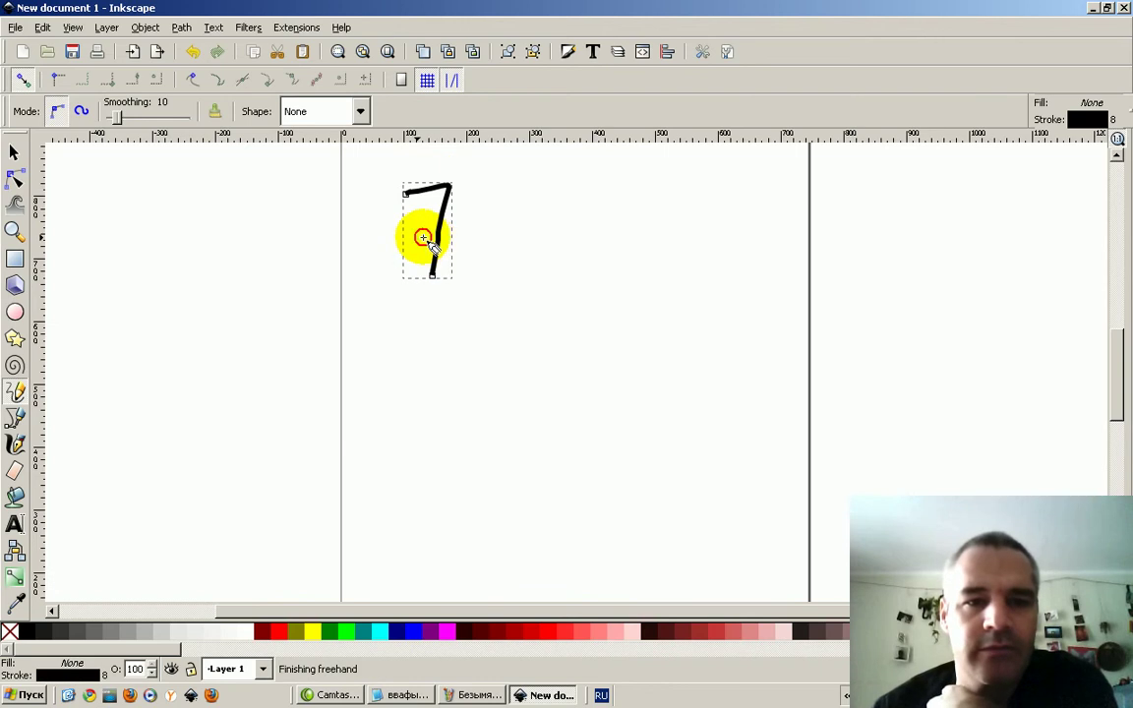
mouse_move(441, 232)
mouse_down()
mouse_move(402, 239)
mouse_move(458, 228)
mouse_up()
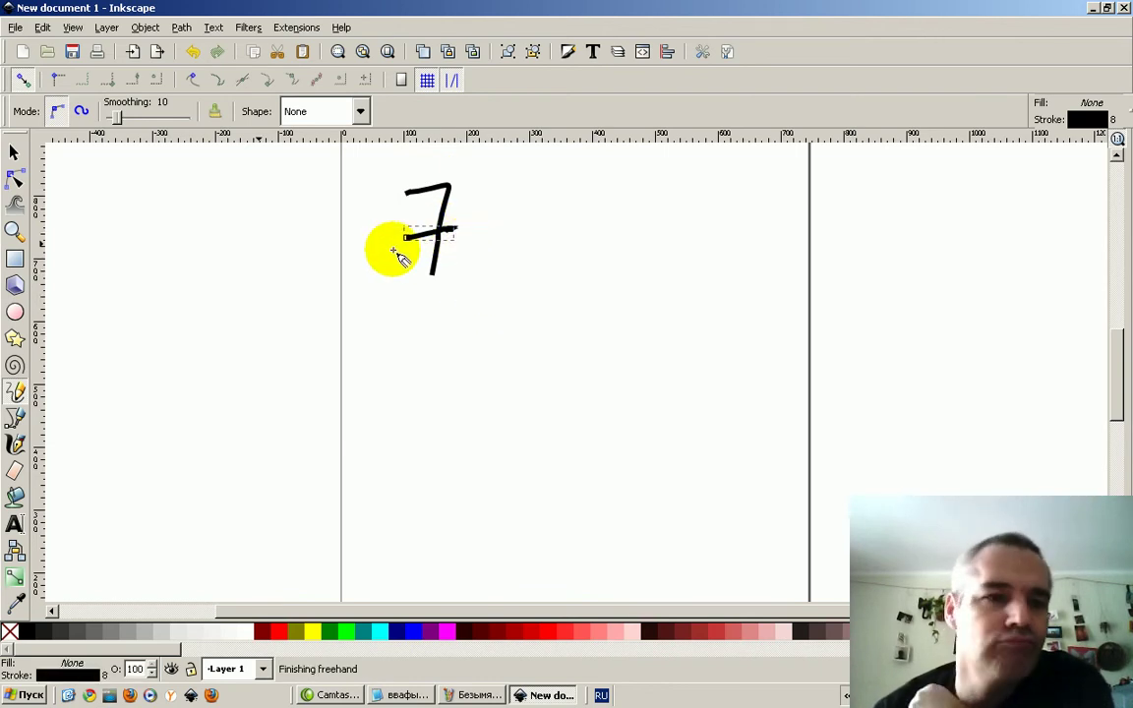
Save the drawing as 7.svg on the Desktop and minimise all windows.
click(14, 155)
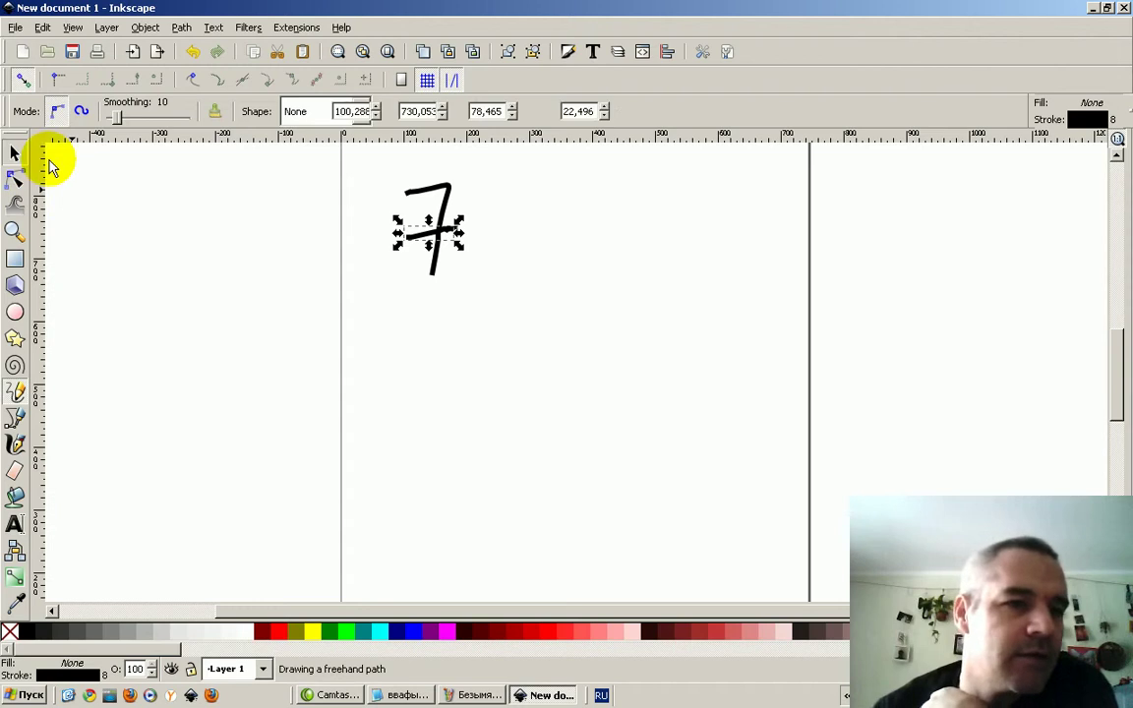
mouse_move(374, 172)
mouse_down()
mouse_move(460, 202)
mouse_move(468, 288)
mouse_up()
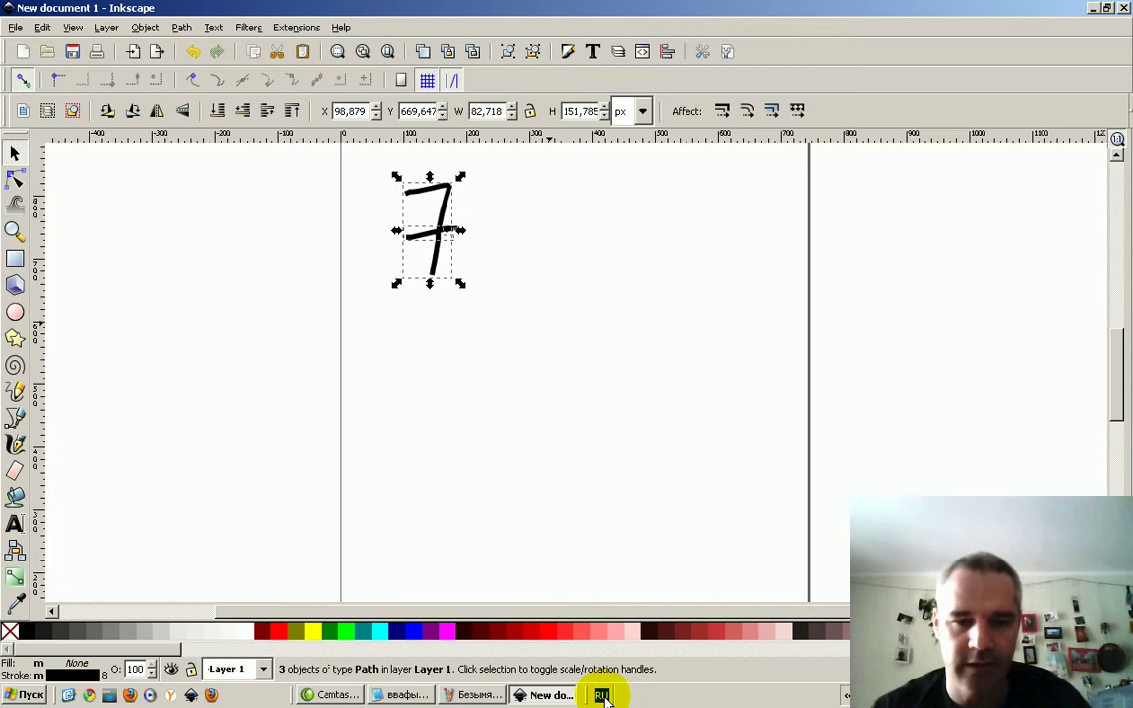
key(alt+shift)
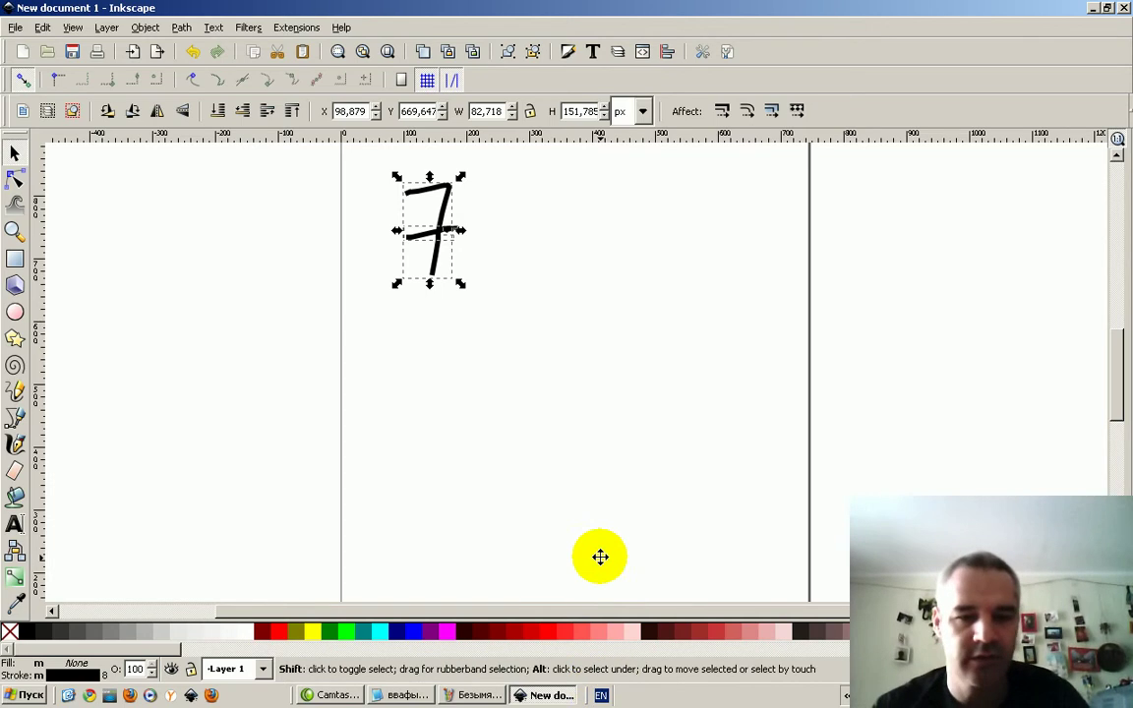
click(612, 532)
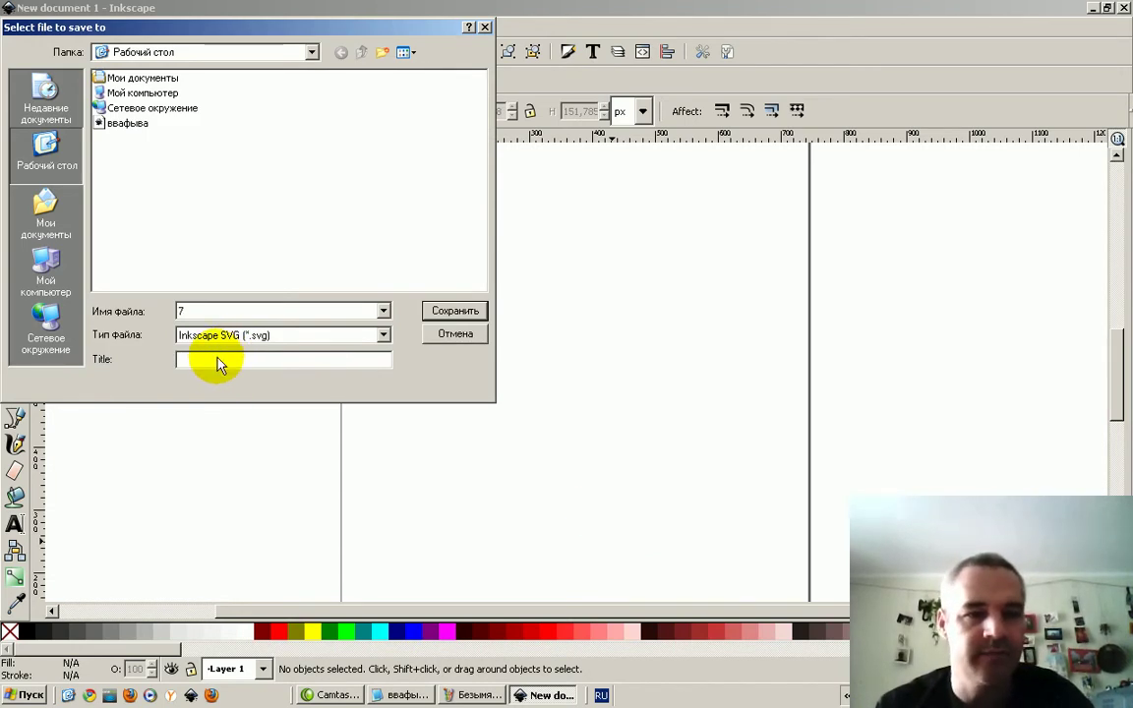
click(456, 313)
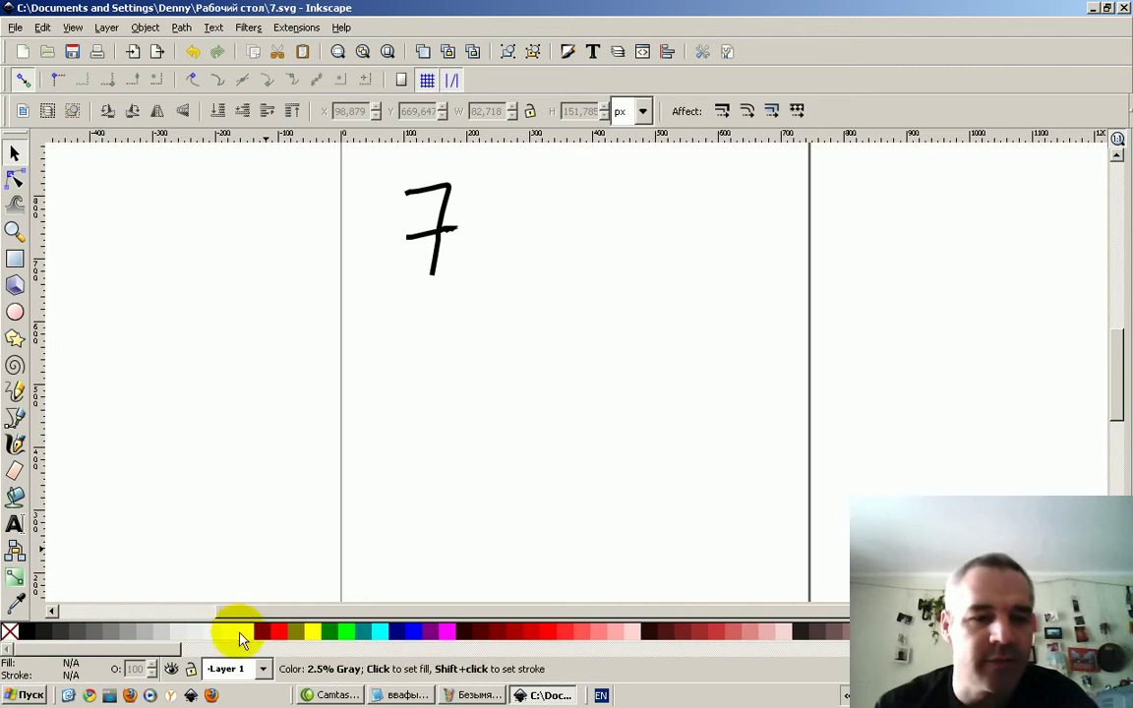
click(77, 694)
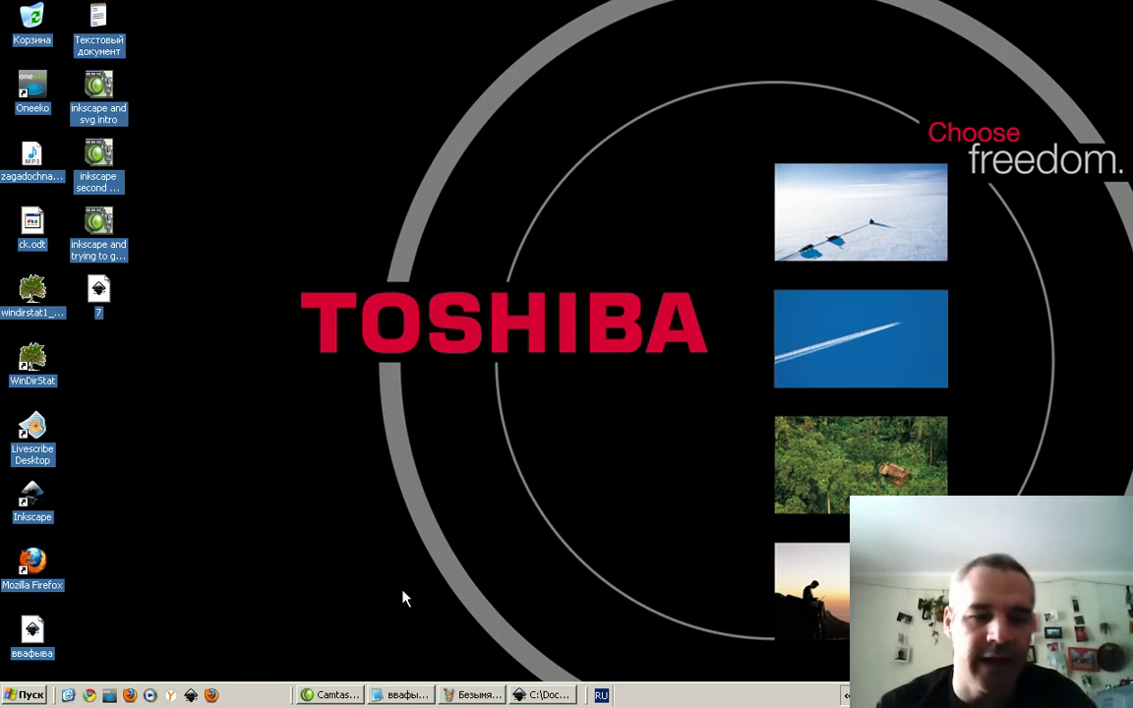
Open 7.svg from the Desktop in Notepad, with the file filter set to All Files.
click(409, 694)
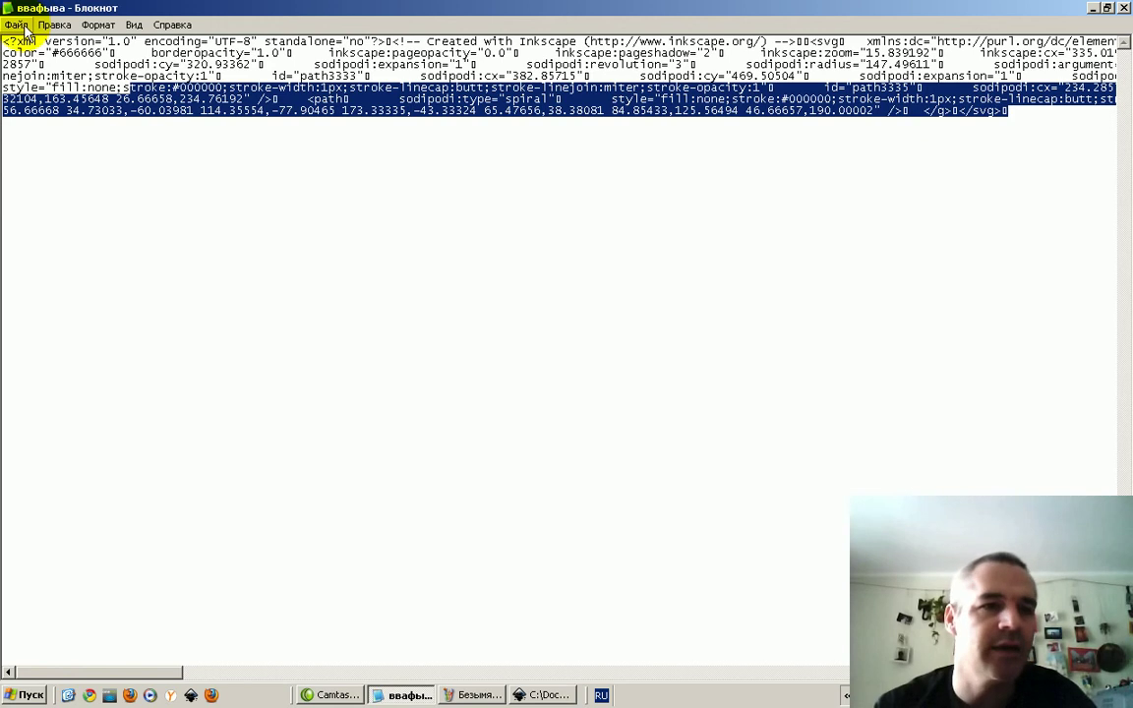
click(16, 24)
click(35, 43)
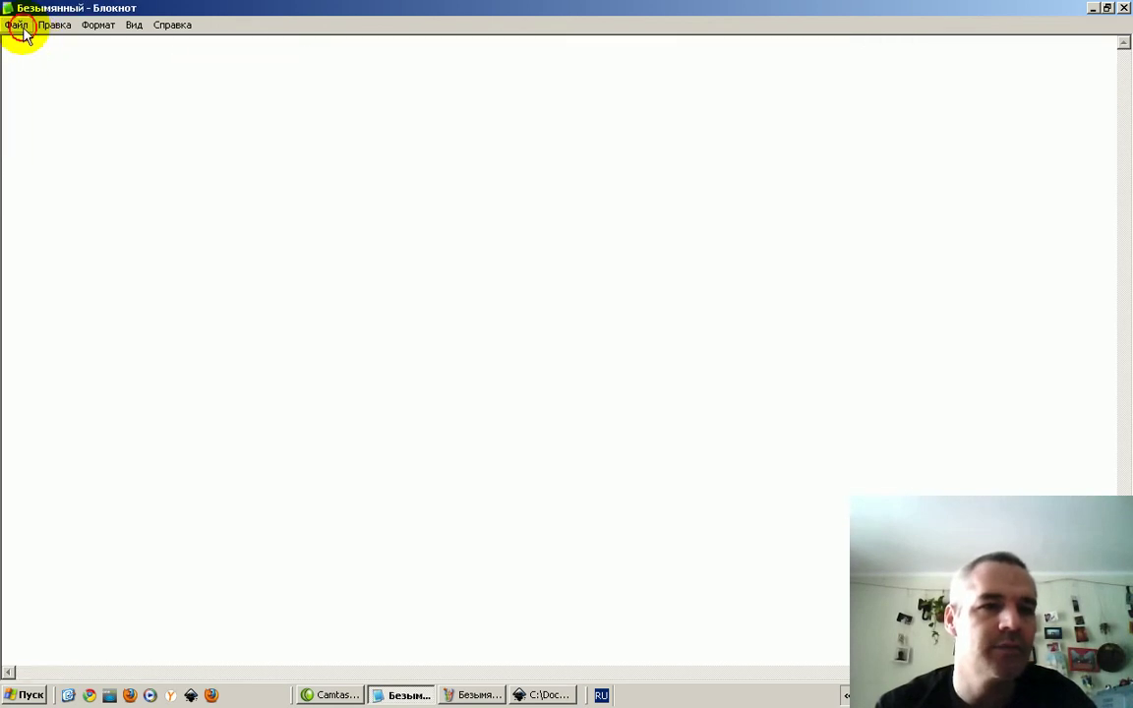
click(17, 24)
click(44, 58)
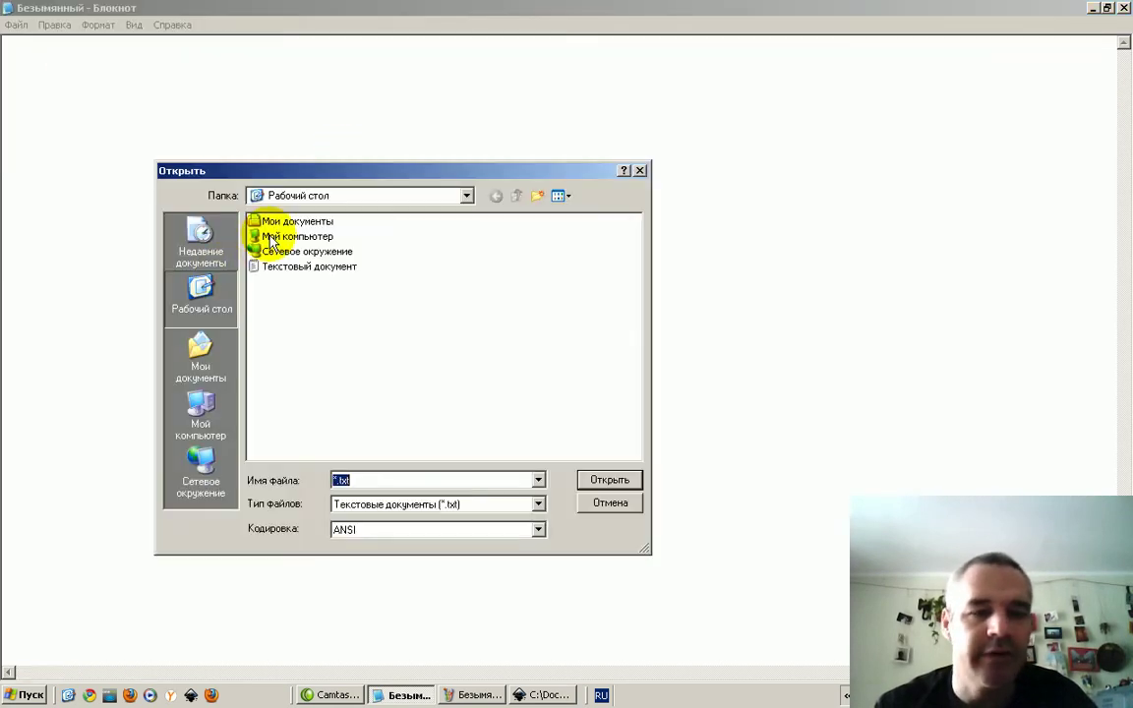
click(417, 505)
click(393, 532)
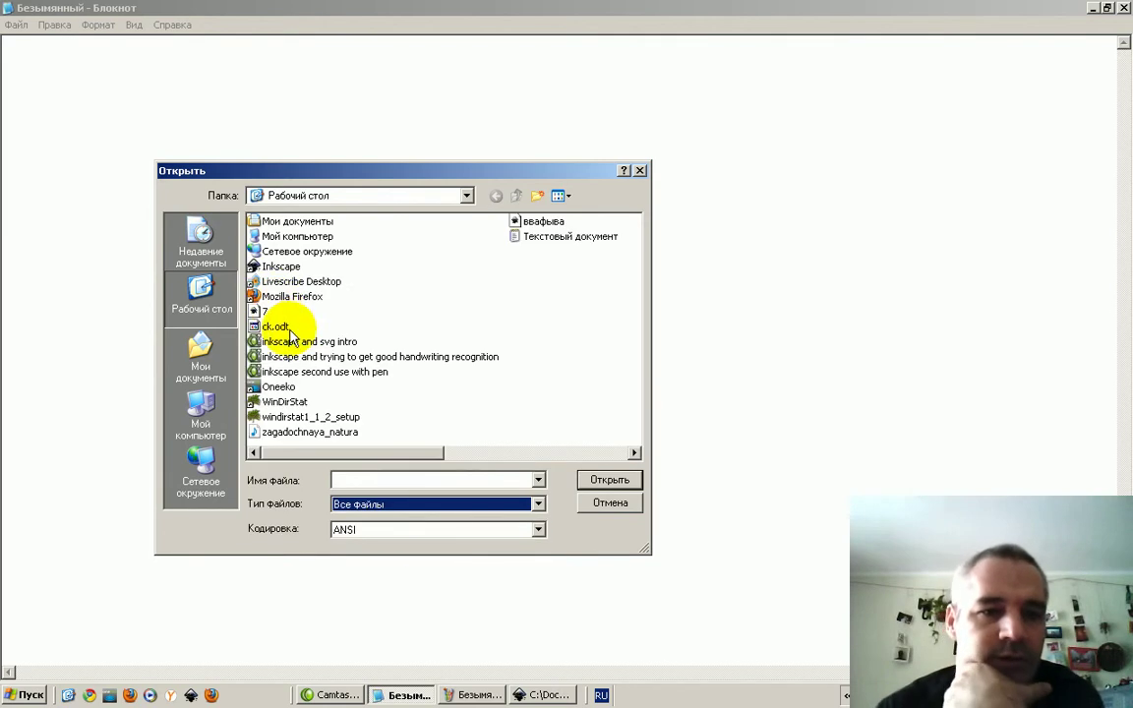
click(263, 312)
click(608, 479)
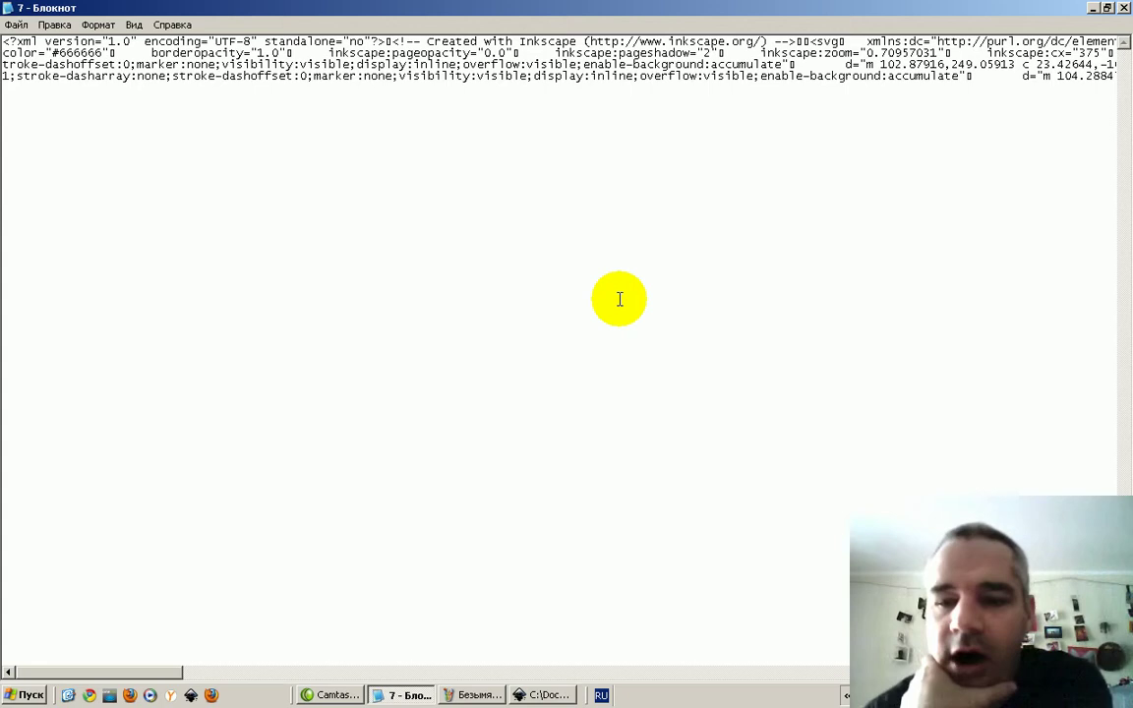
Turn on Notepad's status bar and look at its Help, then close the Help window.
click(133, 25)
click(147, 44)
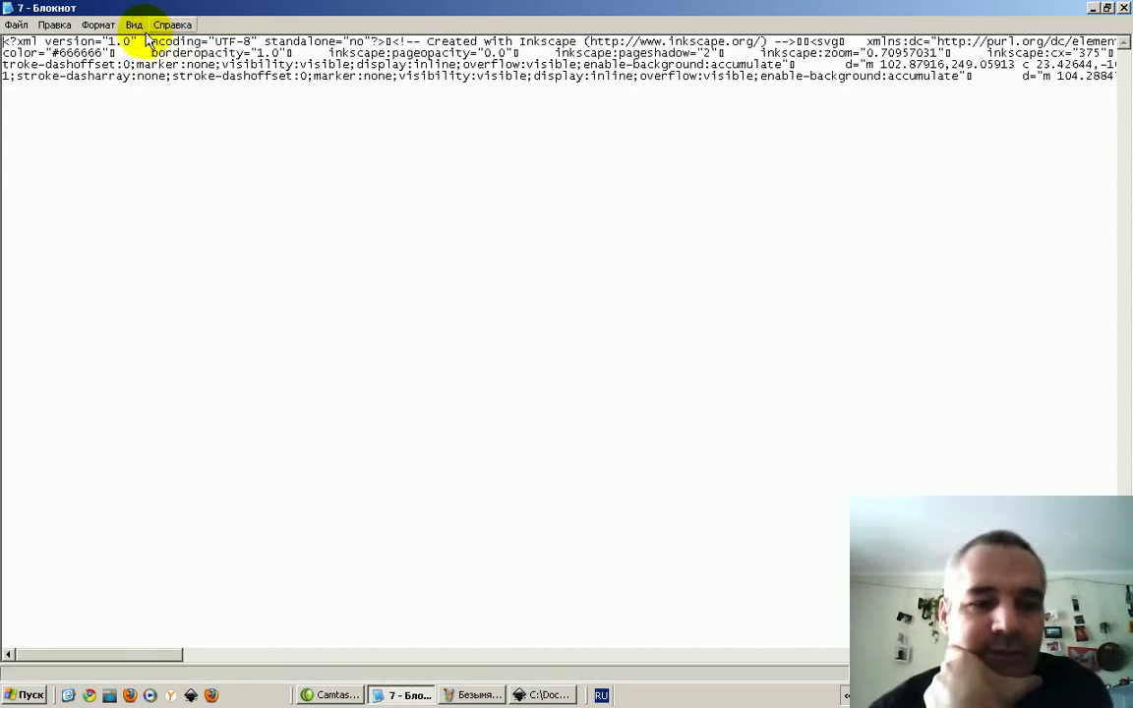
click(174, 24)
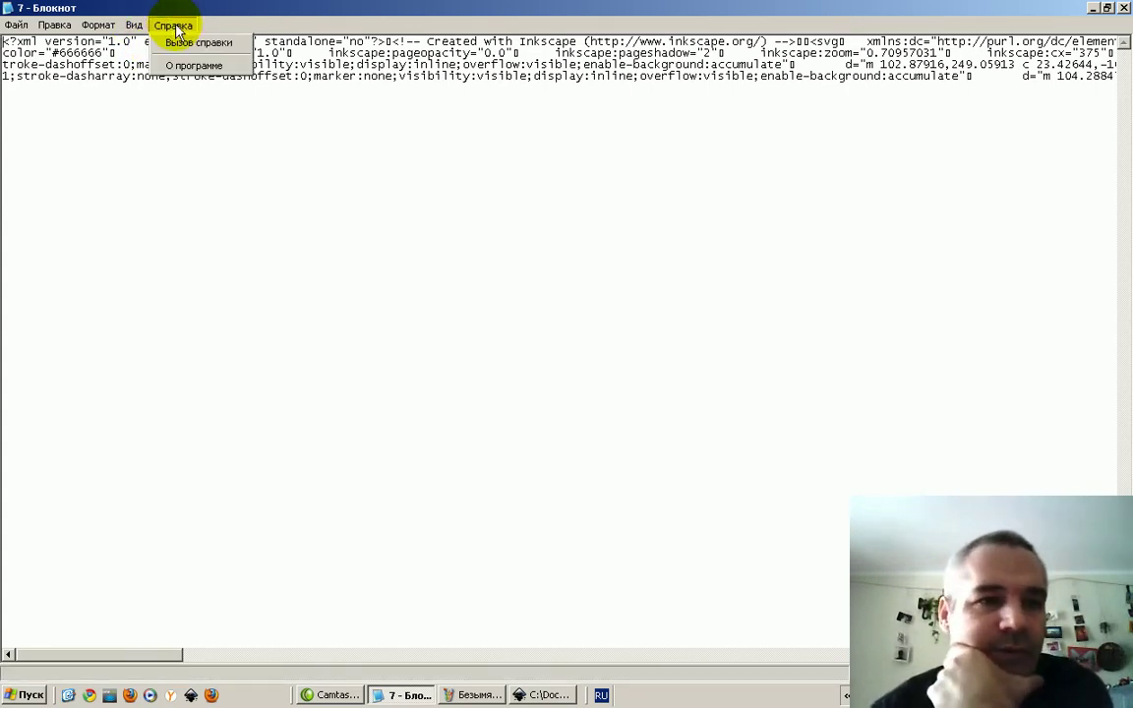
click(181, 44)
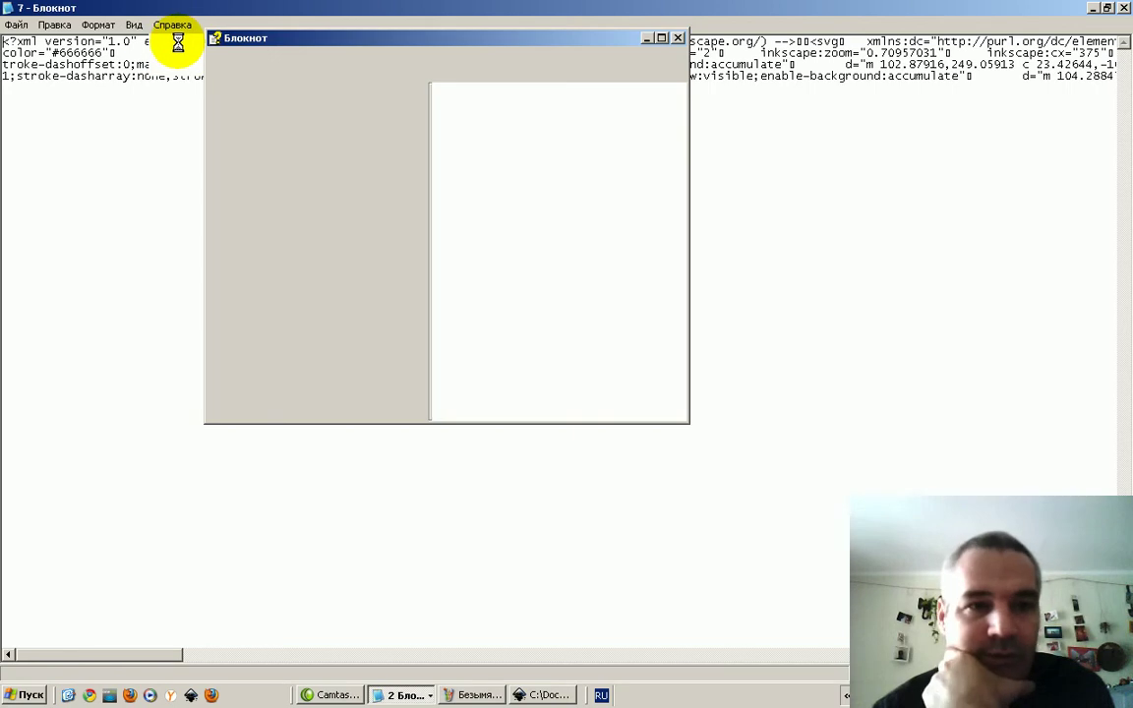
click(679, 40)
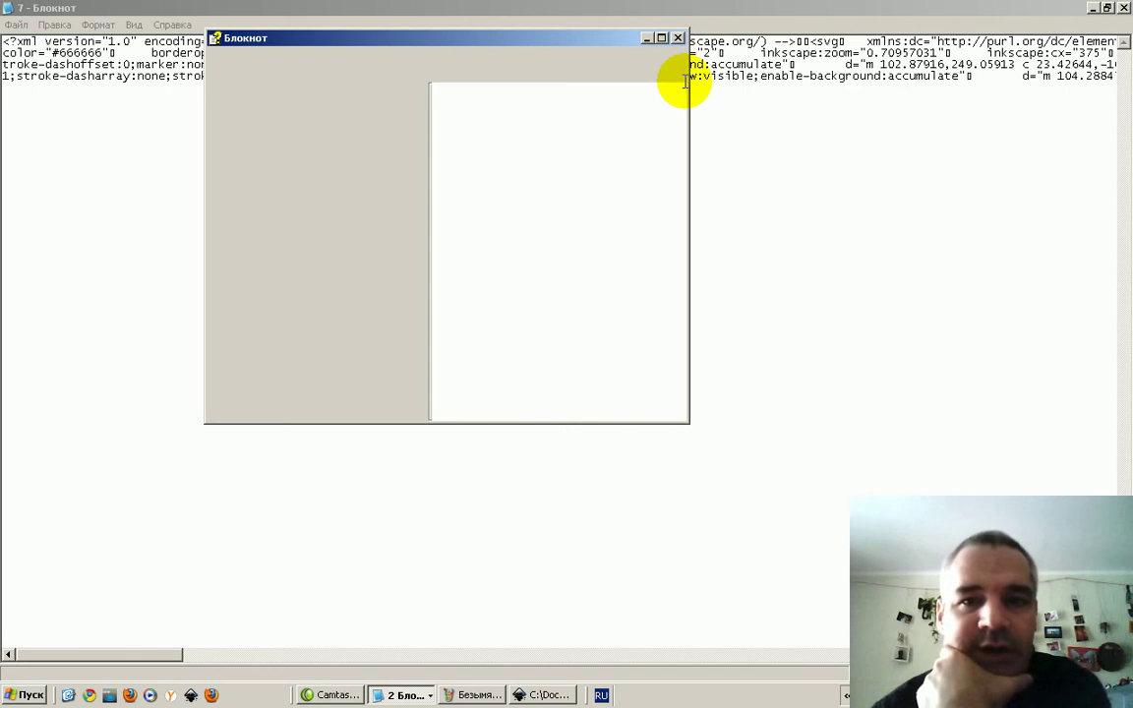
Enable Word Wrap so the SVG code wraps, then return to the Inkscape drawing.
click(273, 253)
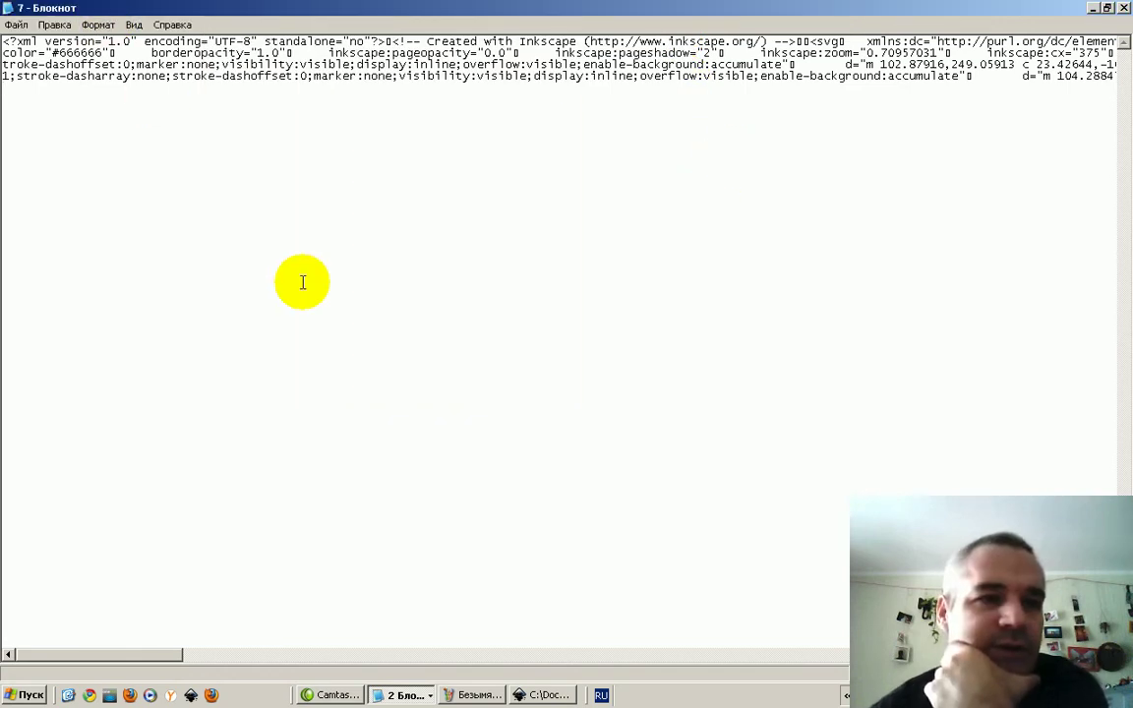
click(98, 24)
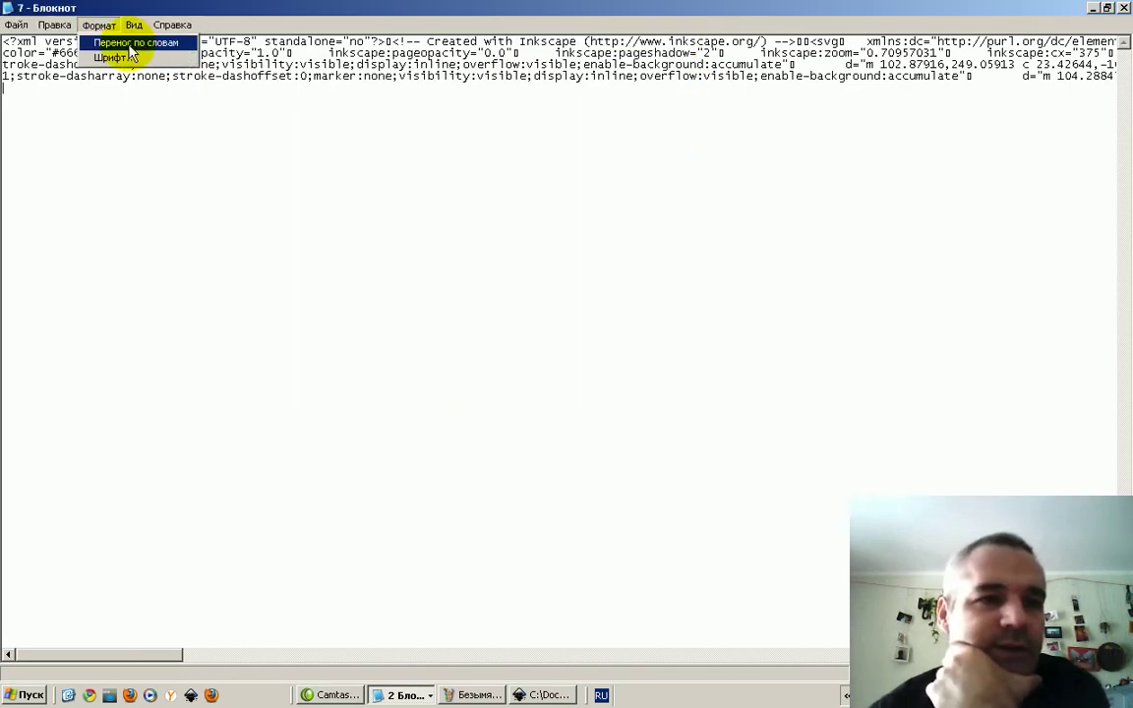
click(138, 45)
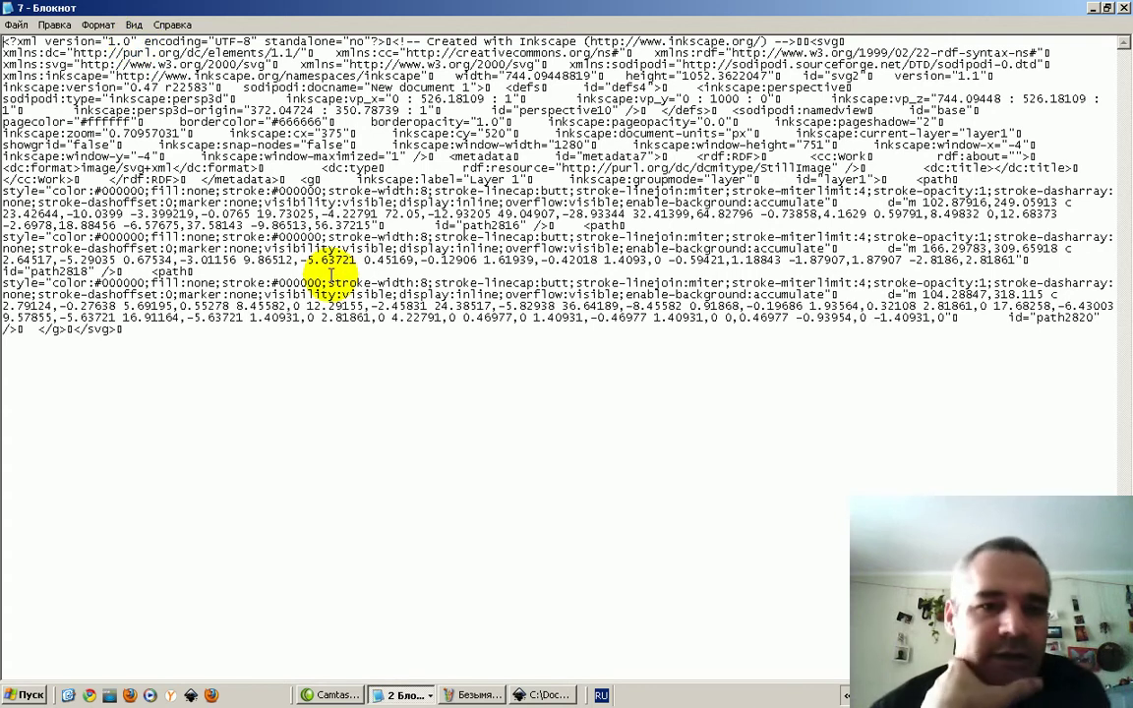
click(98, 25)
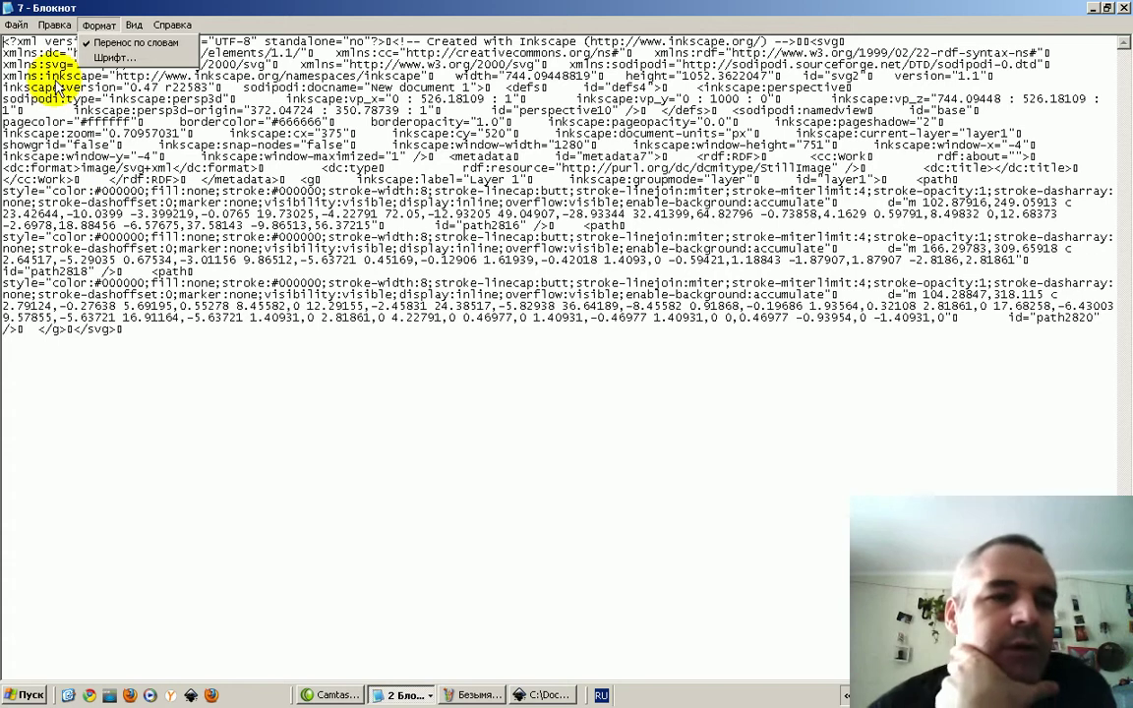
mouse_move(134, 24)
click(267, 407)
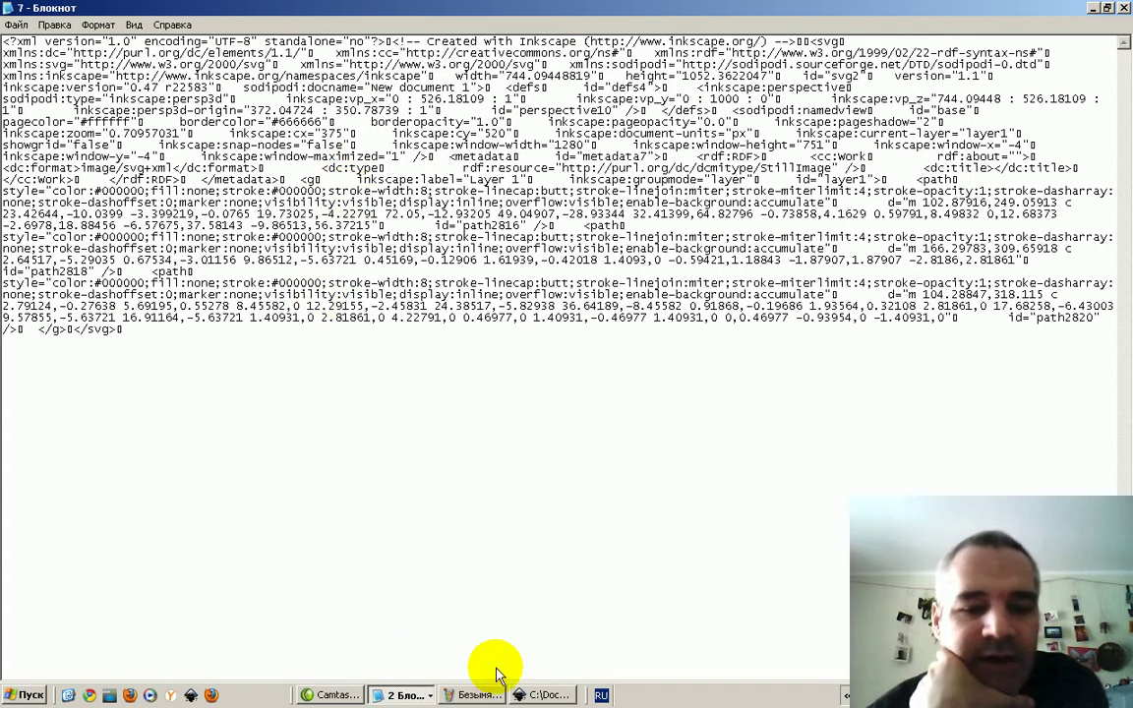
click(539, 696)
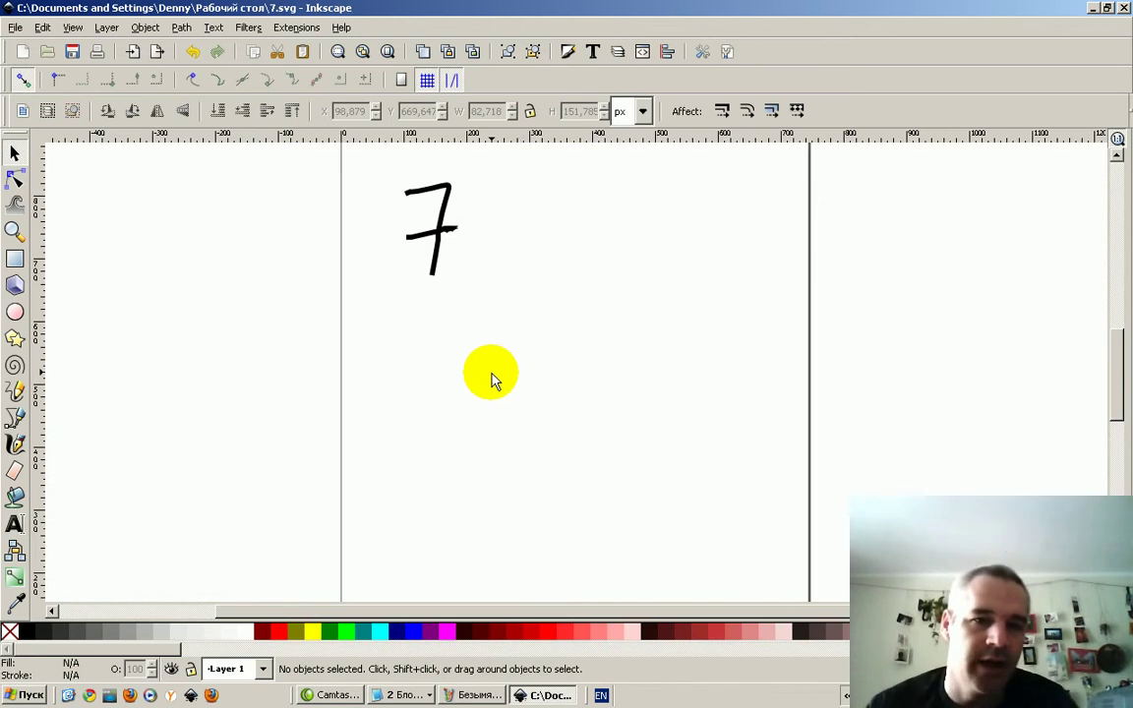
Bring the New document 2 Inkscape window forward and maximise it.
key(ctrl)
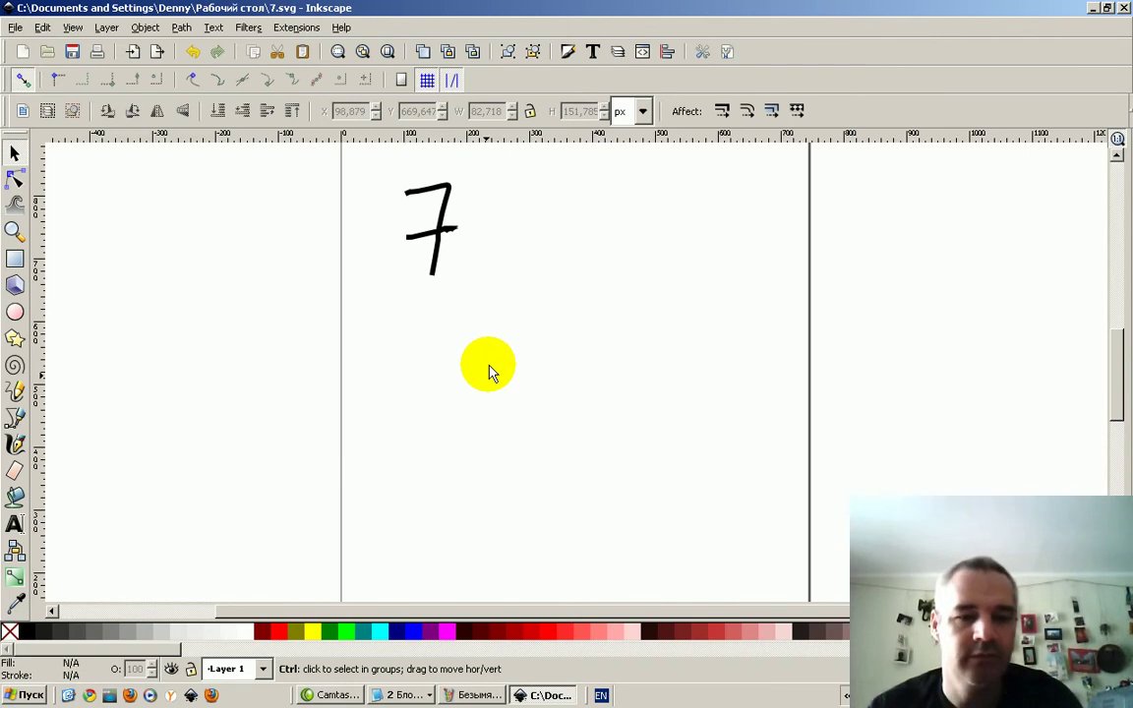
click(539, 696)
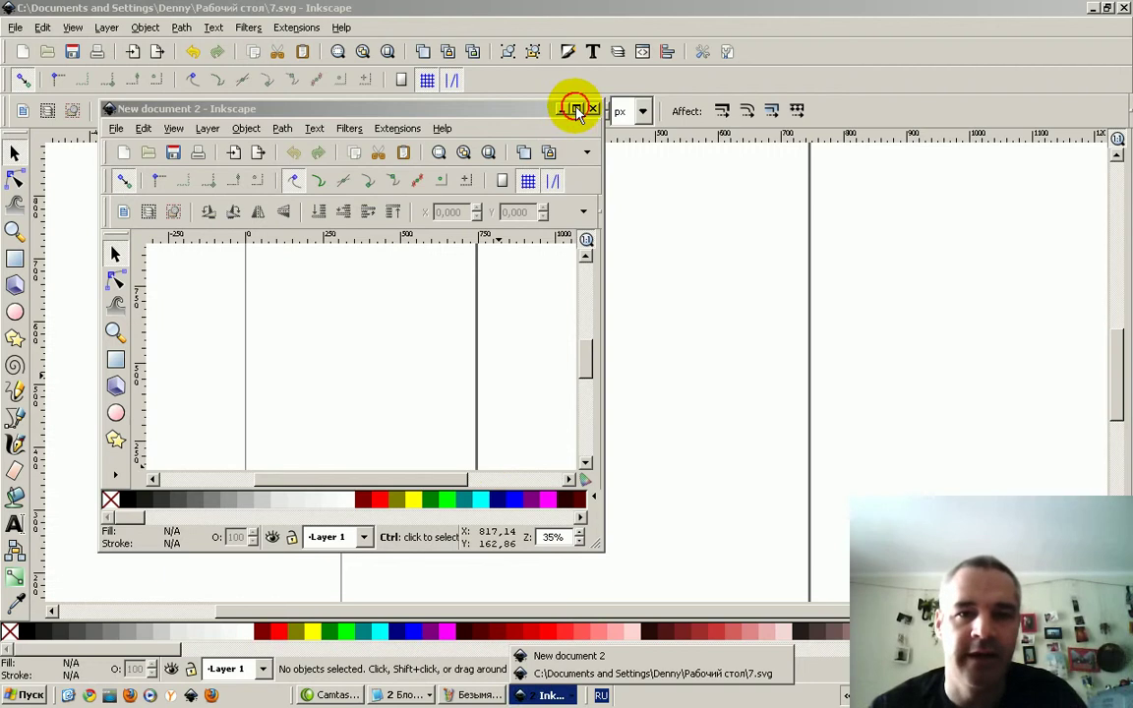
click(576, 108)
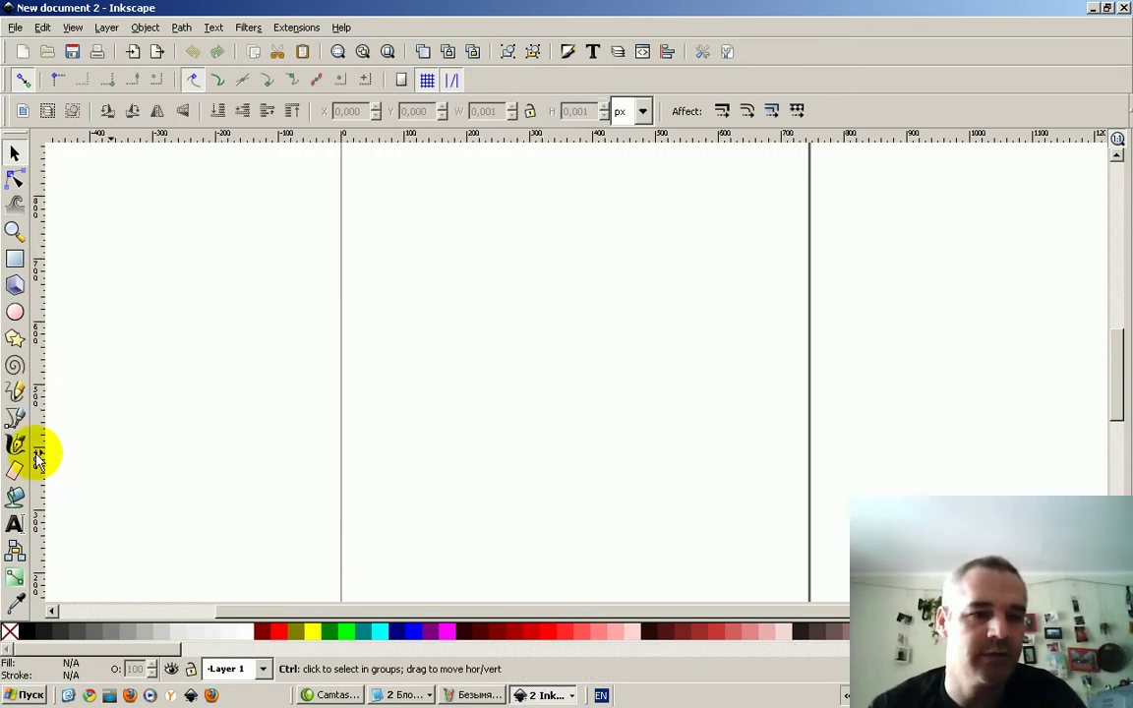
Draw a freehand 6 with the Pencil tool, undoing the first stroke, and save it as 6.svg.
click(14, 393)
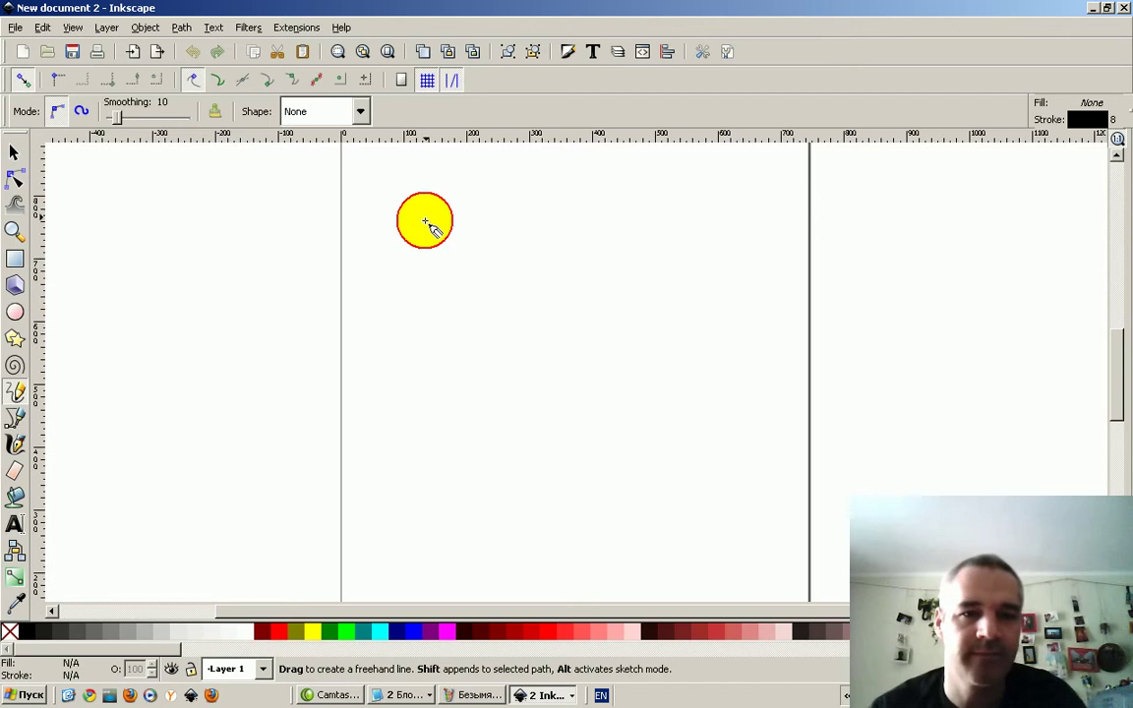
mouse_move(403, 260)
mouse_down()
mouse_move(486, 314)
mouse_move(484, 341)
mouse_up()
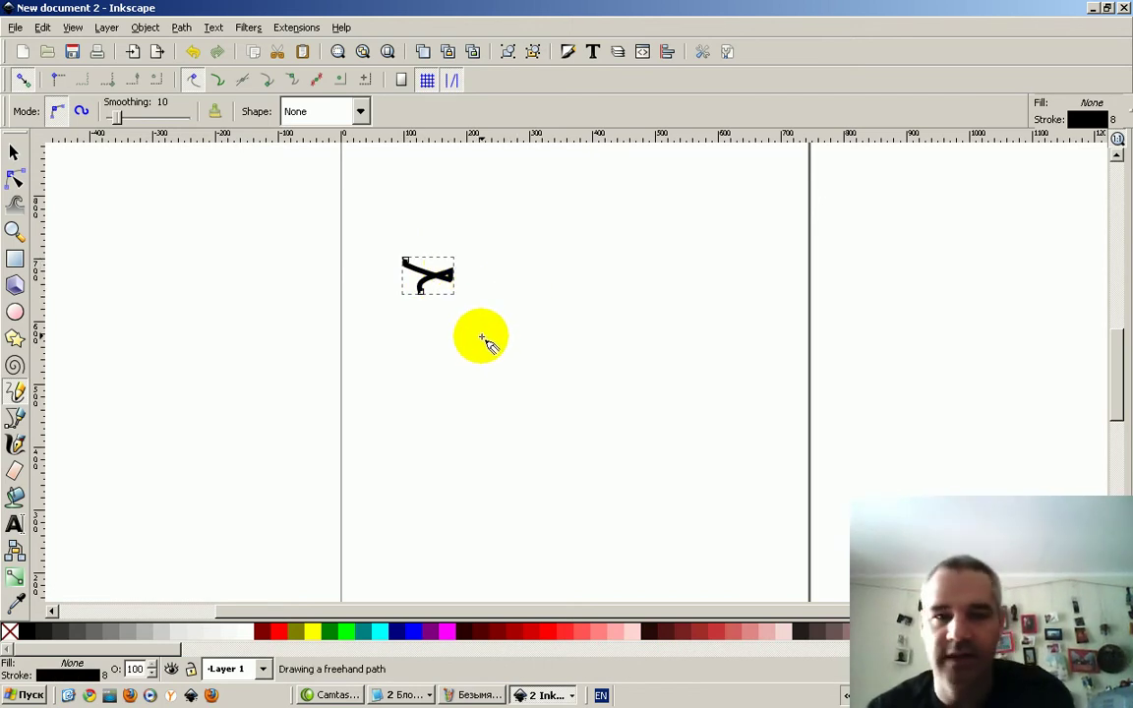
key(ctrl+z)
mouse_move(467, 222)
mouse_down()
mouse_move(434, 270)
mouse_move(437, 294)
mouse_move(463, 306)
mouse_move(480, 289)
mouse_move(445, 293)
mouse_up()
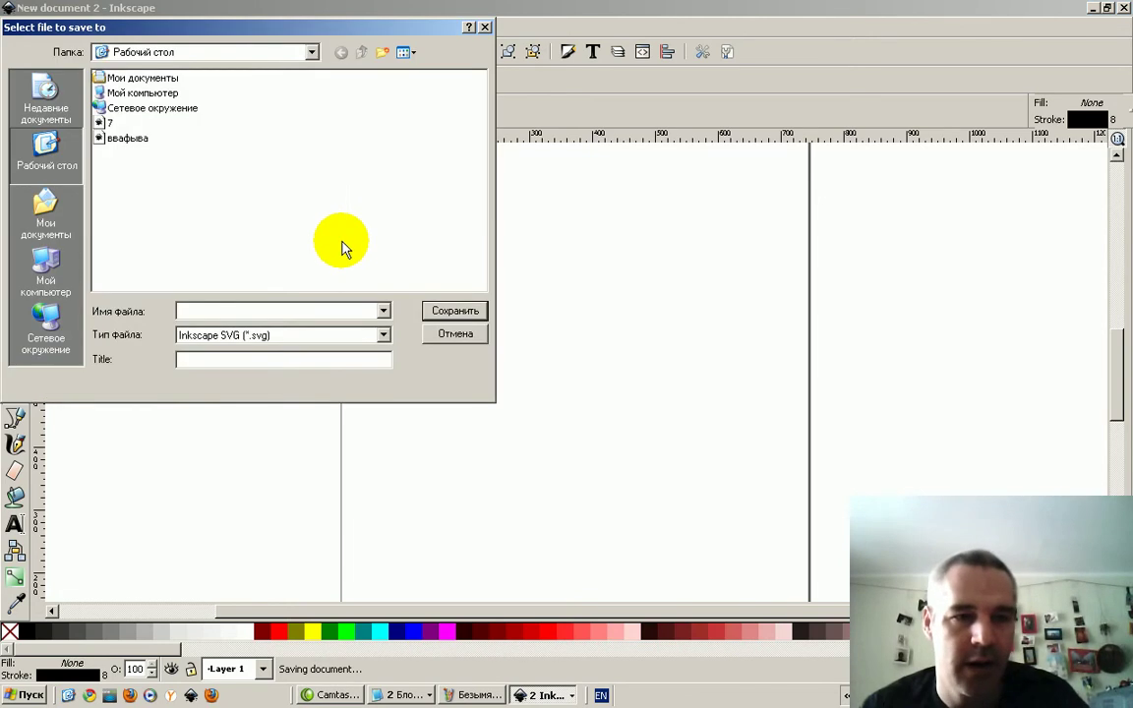
click(459, 312)
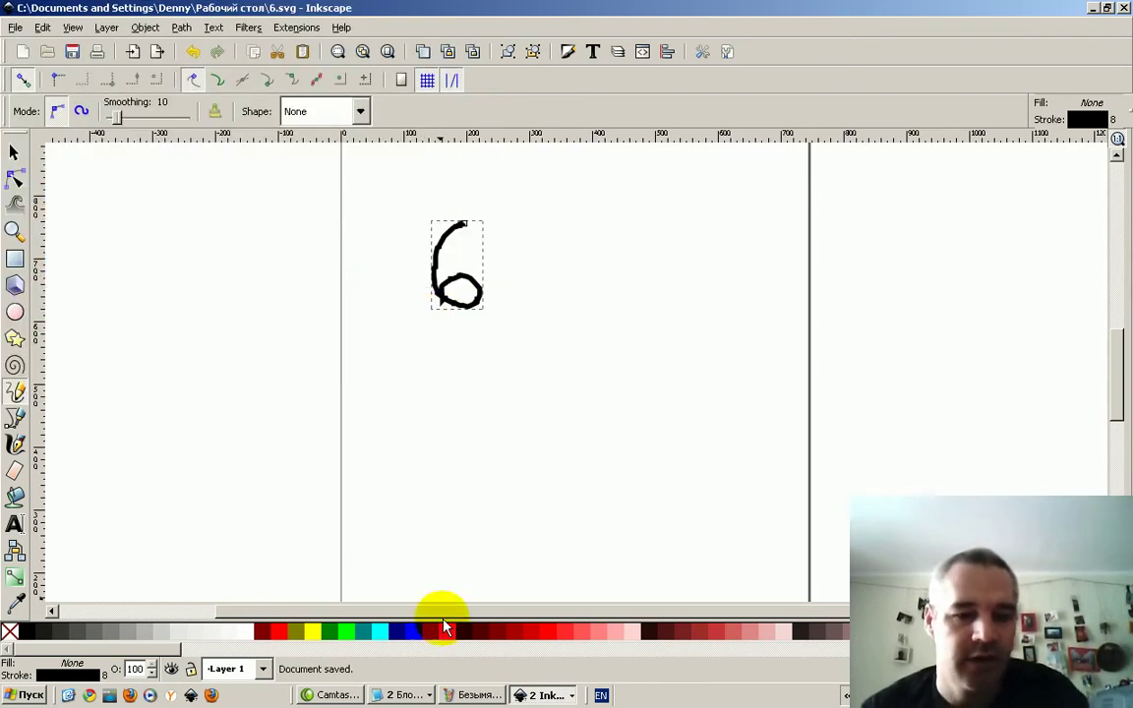
Close Paint without saving its changes.
click(478, 695)
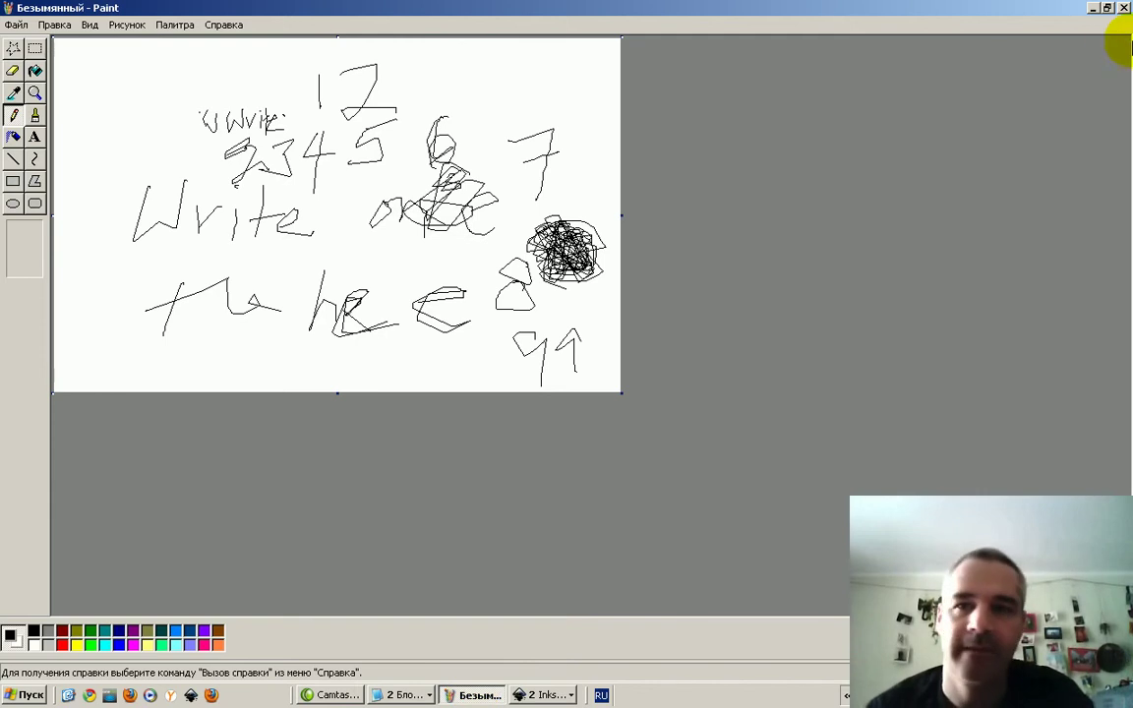
click(1122, 9)
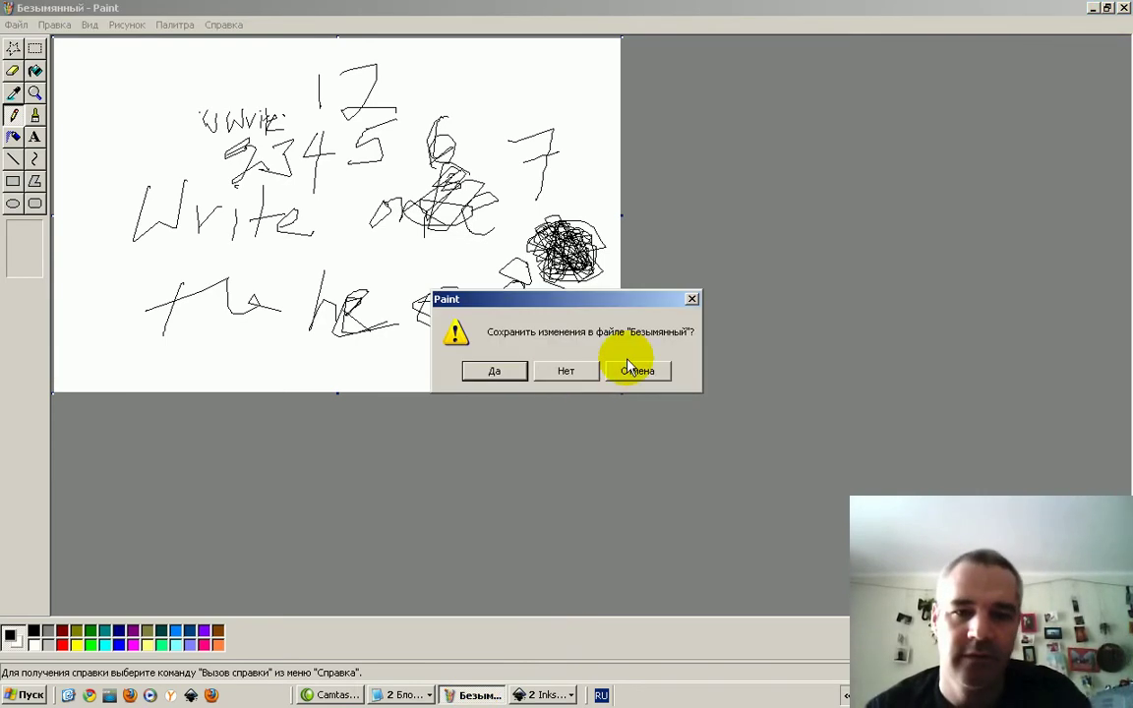
click(565, 369)
click(433, 694)
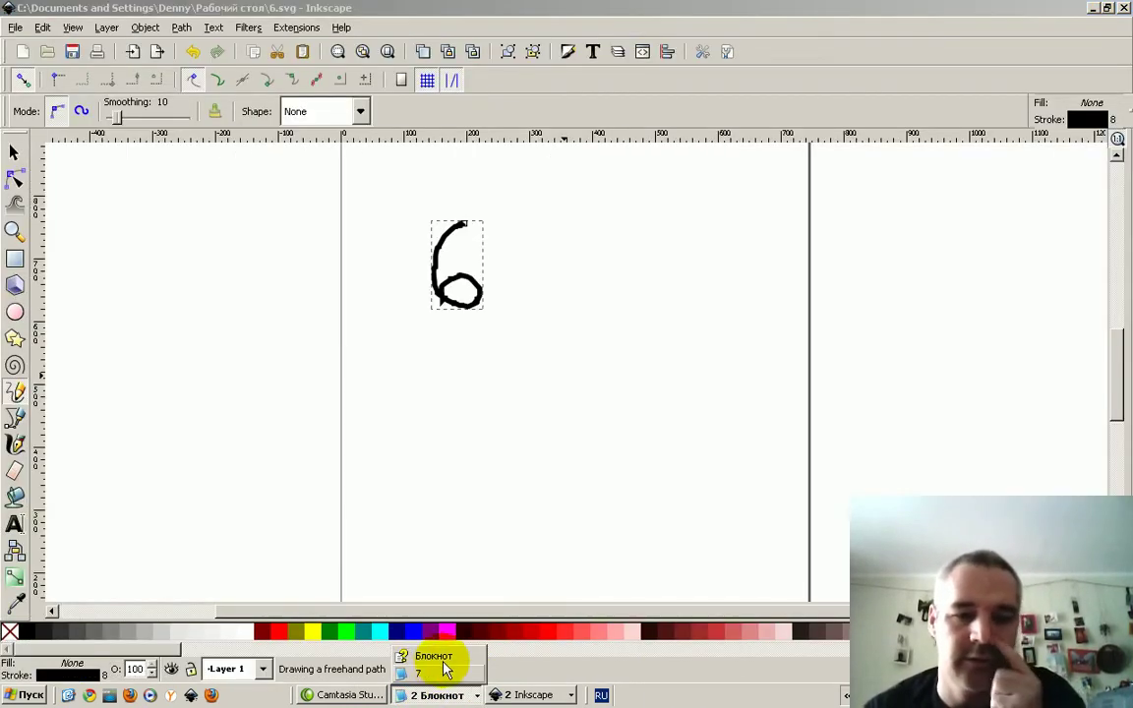
Open 6.svg in Notepad as raw SVG, using the All Files filter.
click(428, 672)
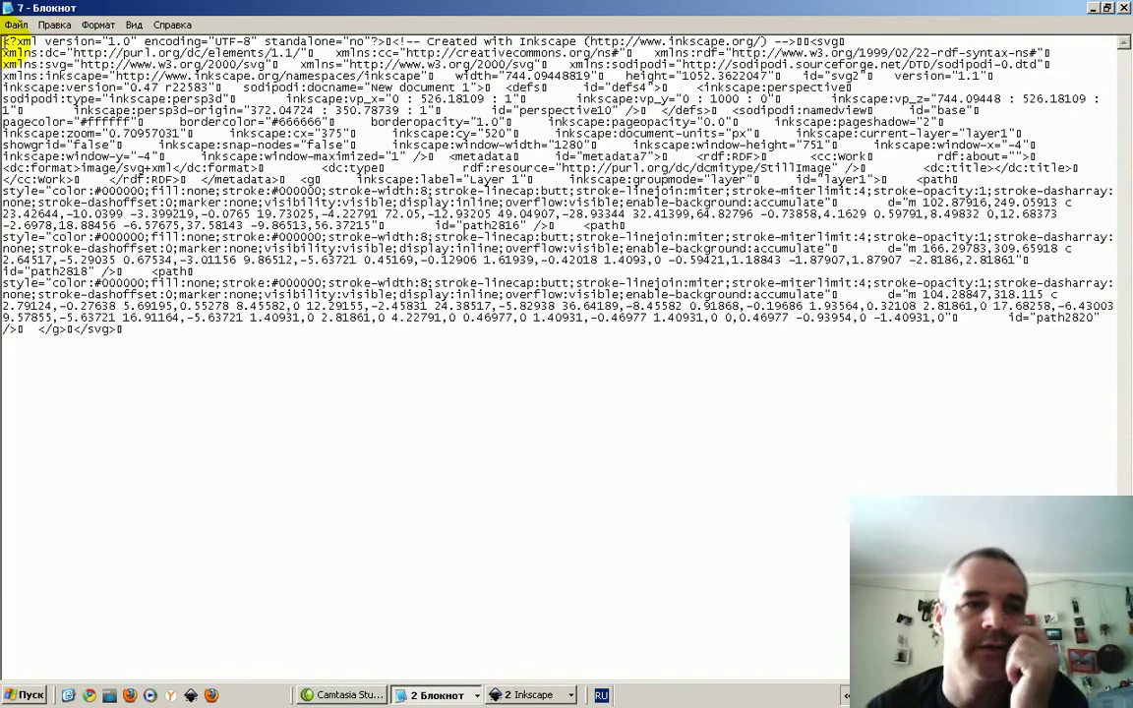
click(16, 25)
click(40, 76)
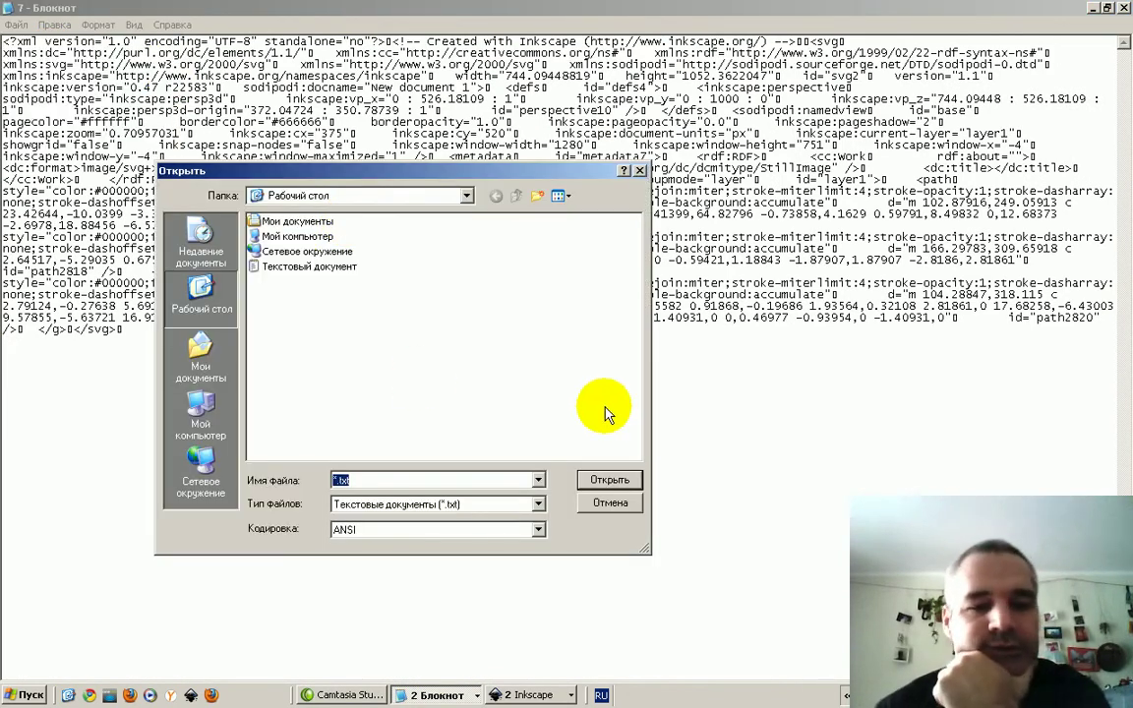
click(497, 504)
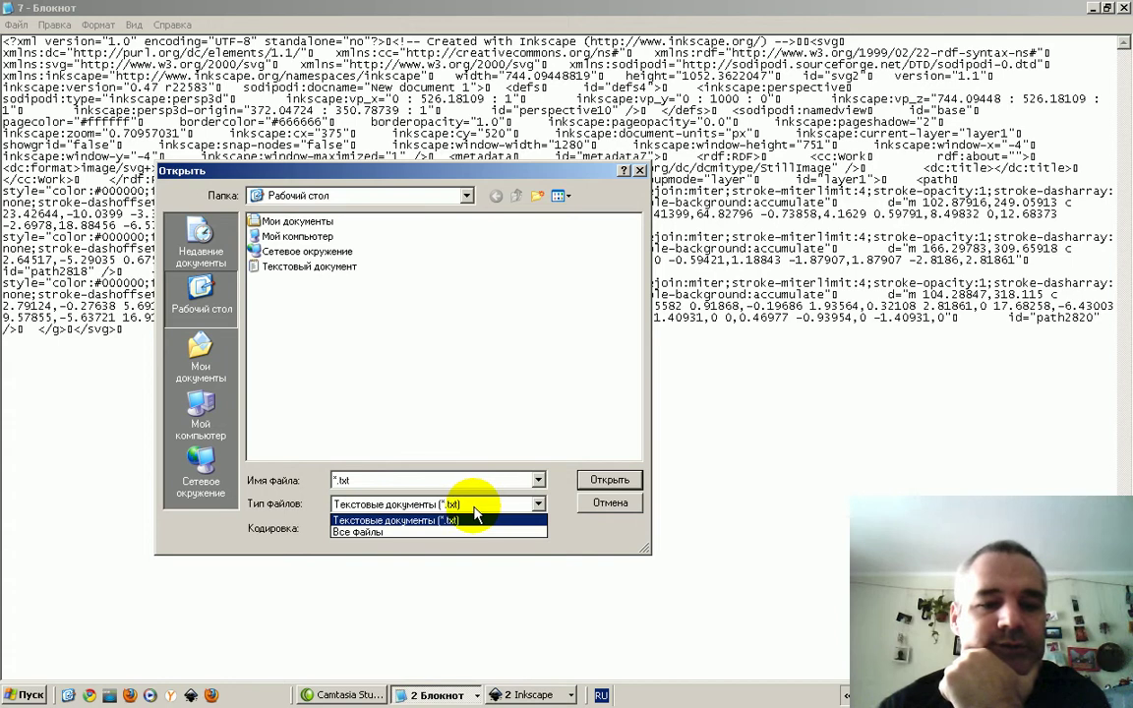
click(438, 531)
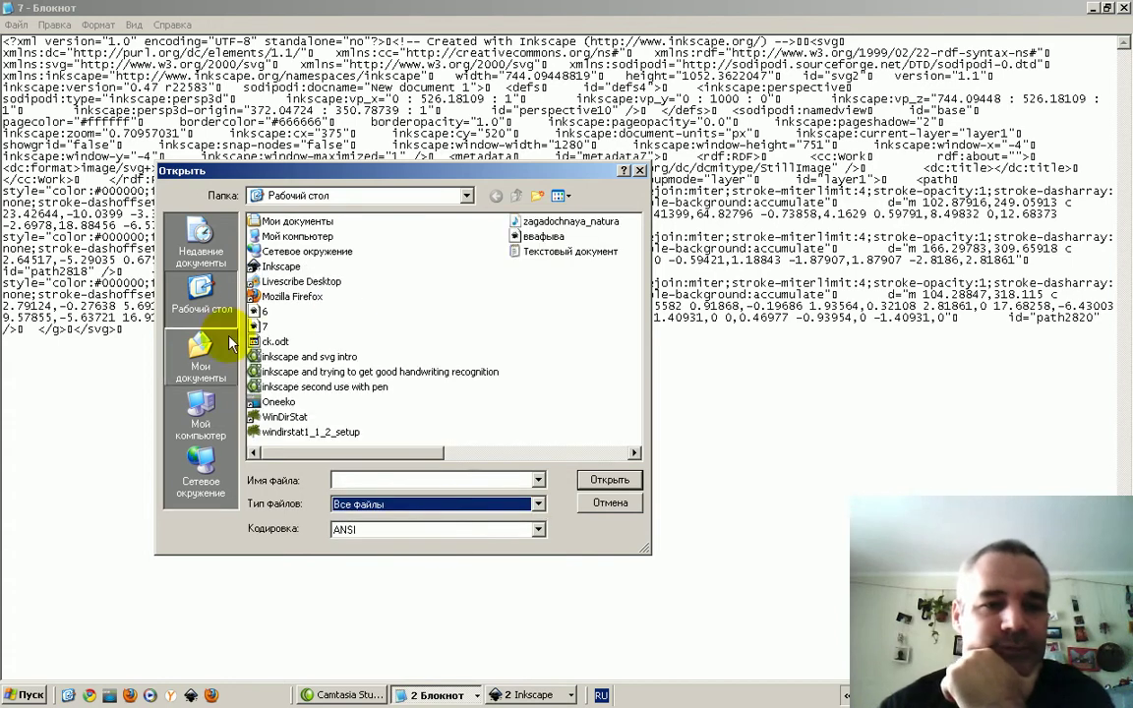
click(263, 311)
click(610, 479)
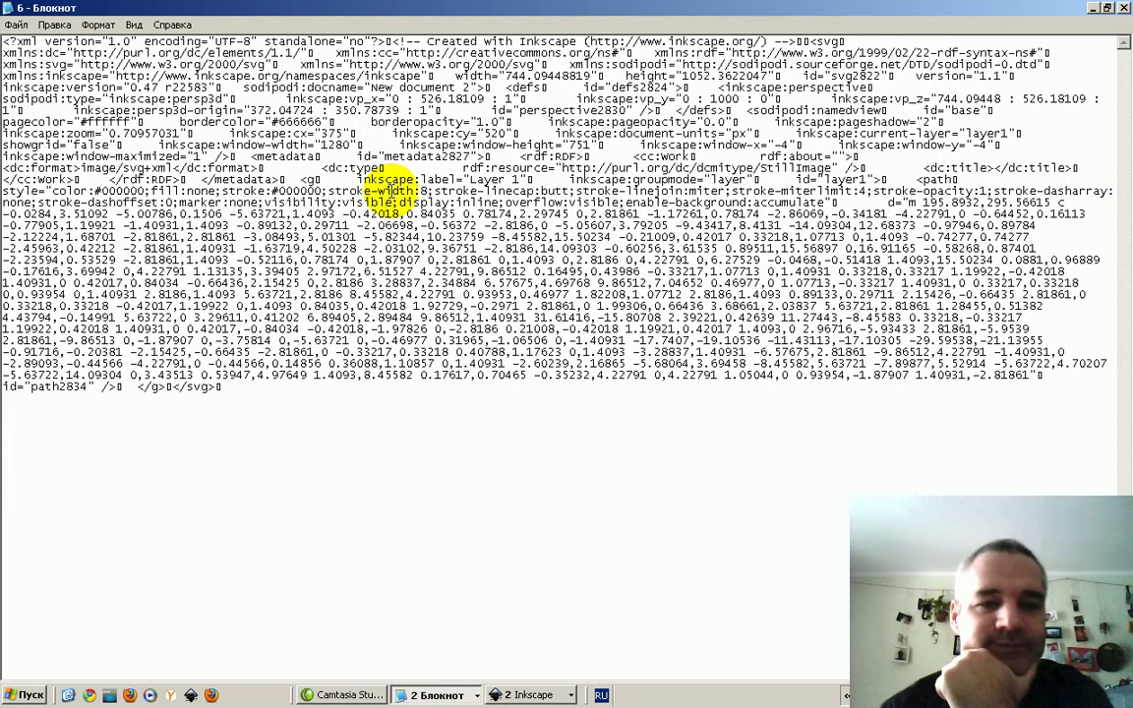
click(529, 694)
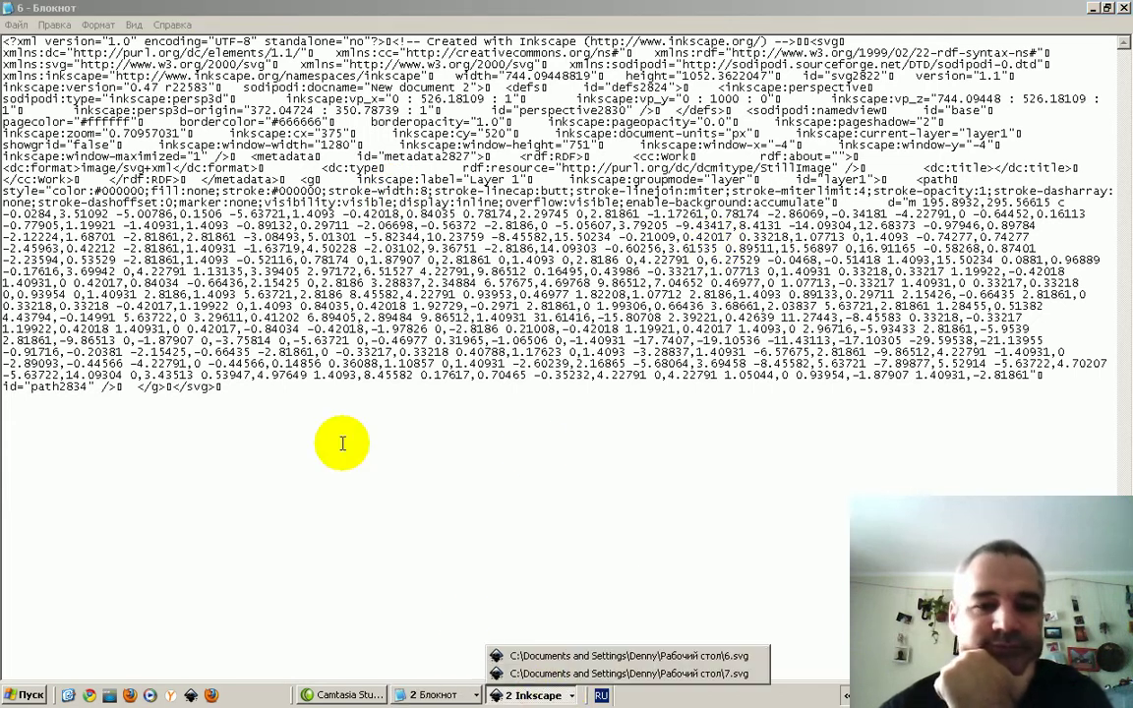
Switch to 6.svg in Inkscape, view its SVG source in Notepad, then return to Inkscape.
click(590, 655)
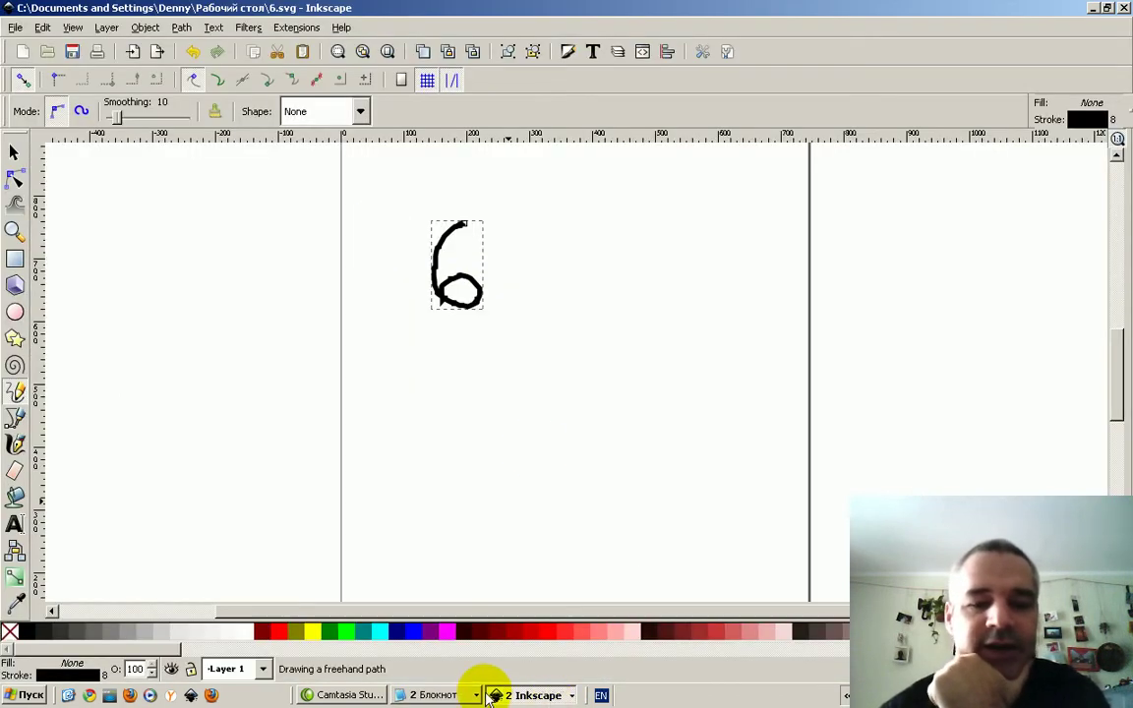
click(442, 694)
click(430, 674)
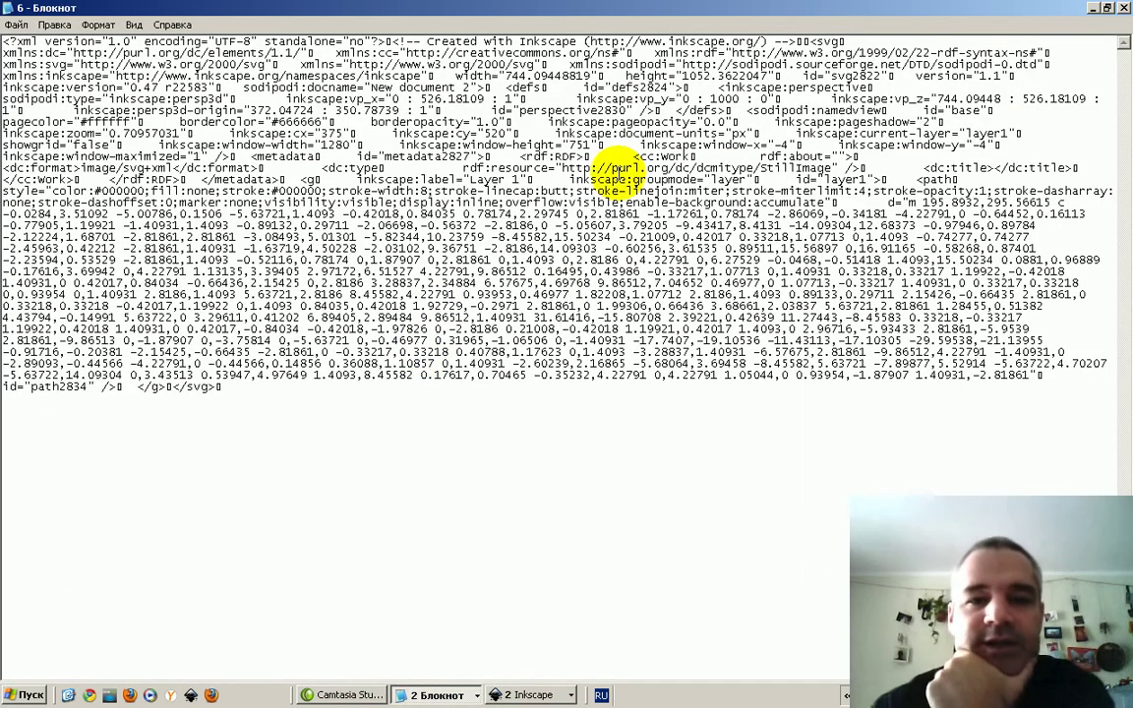
click(532, 695)
click(531, 655)
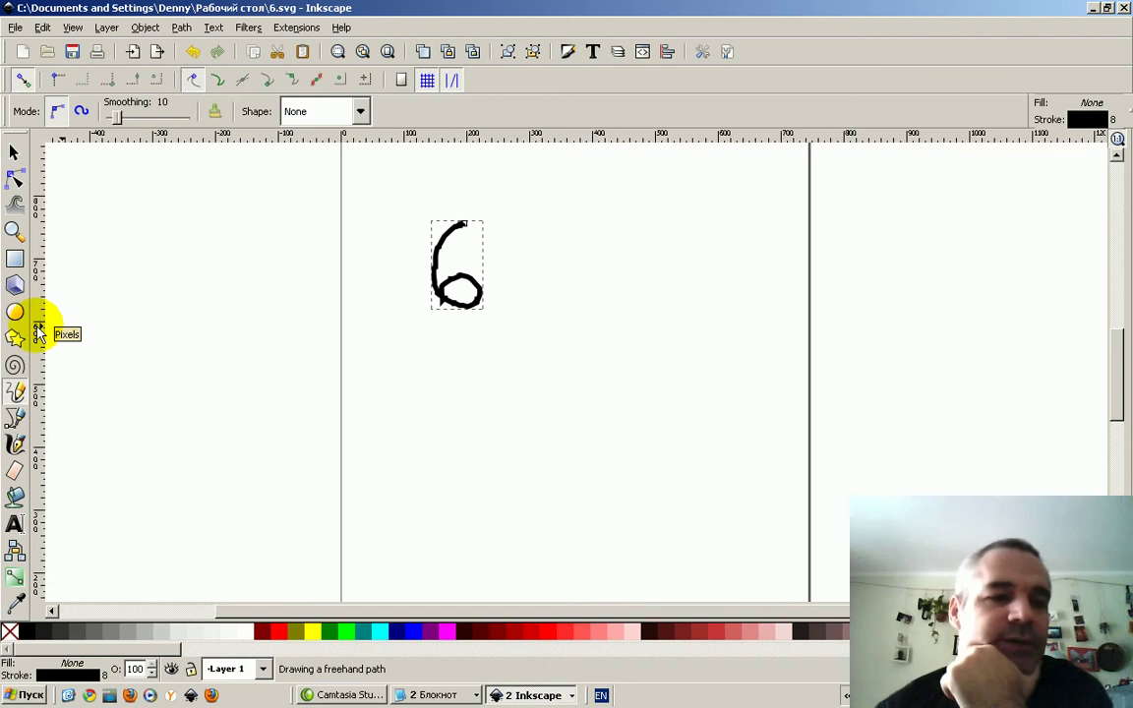
Type a three-line note right of the 6 about teaching software to recognize numbers and display ASCII or latex.
click(15, 526)
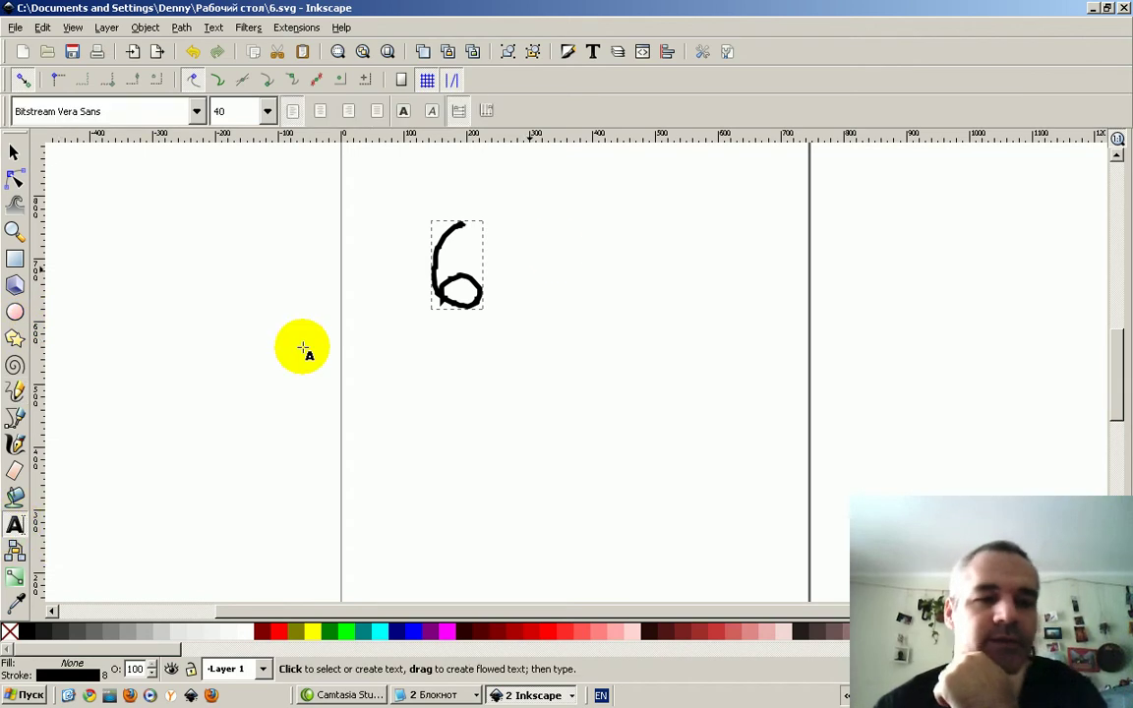
click(567, 237)
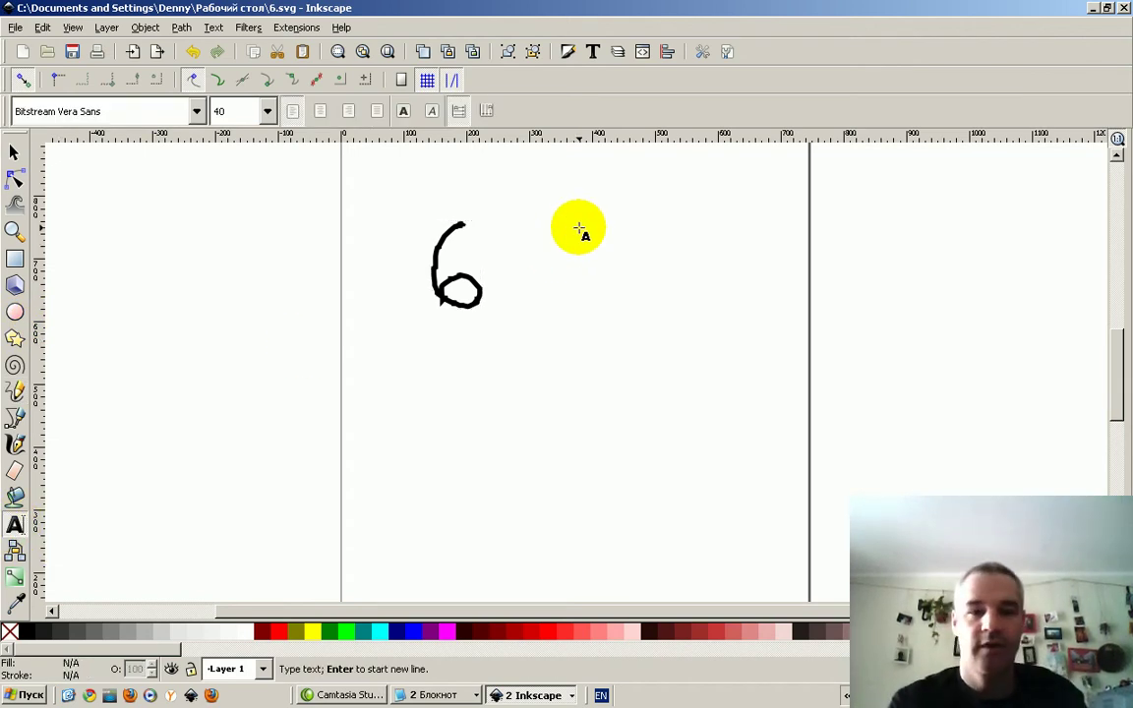
text(123)
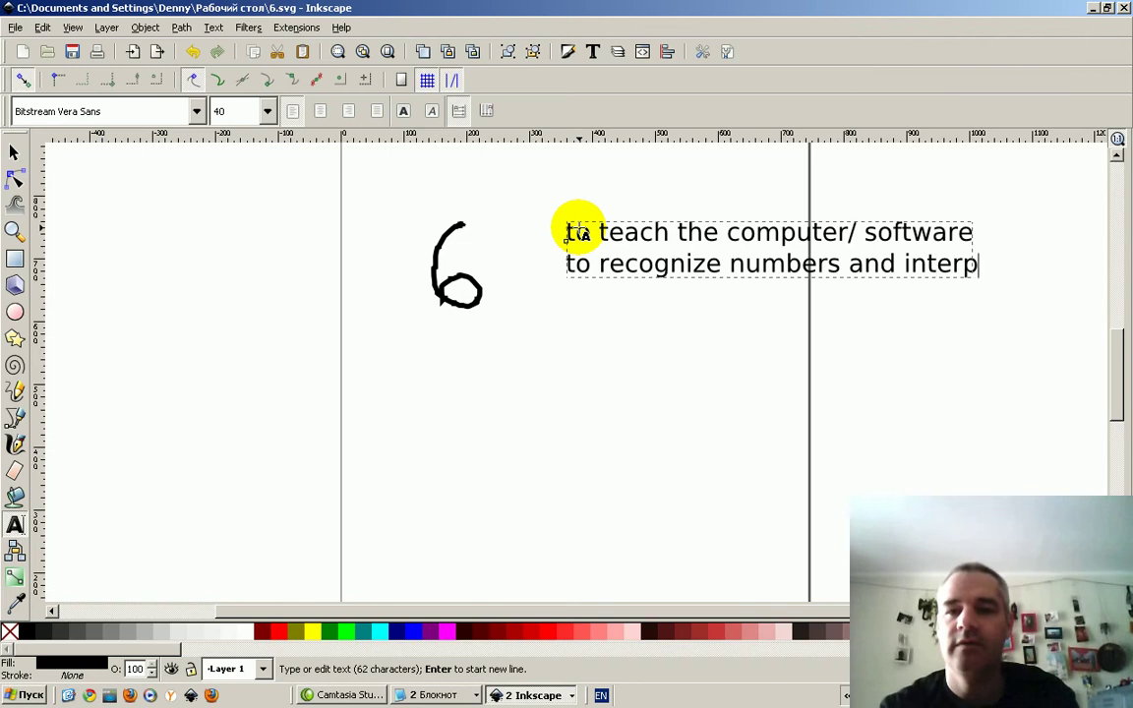
text(hen\de)
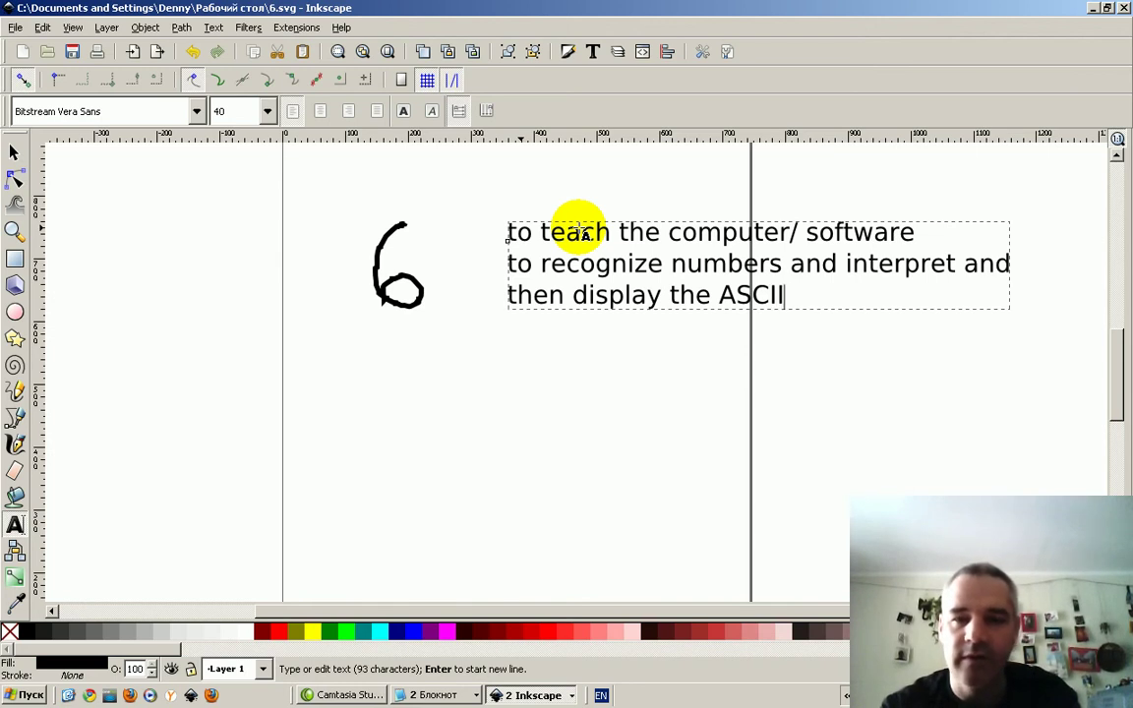
text(latex version.)
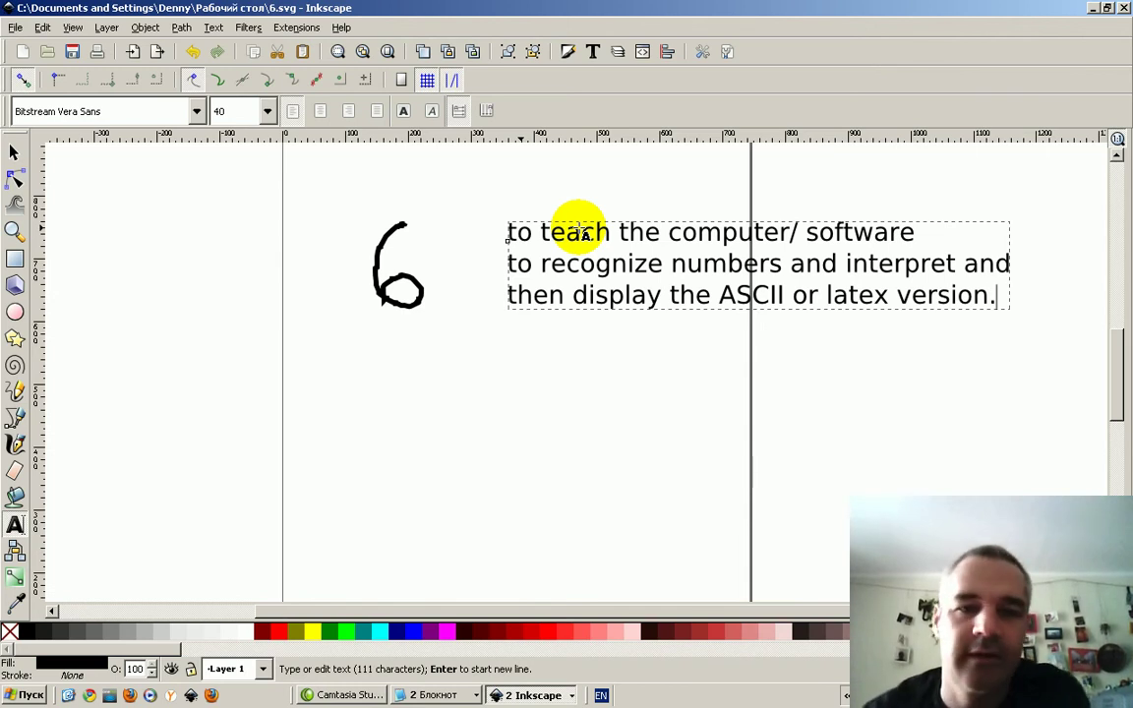
key(Escape)
drag(137, 198, 177, 203)
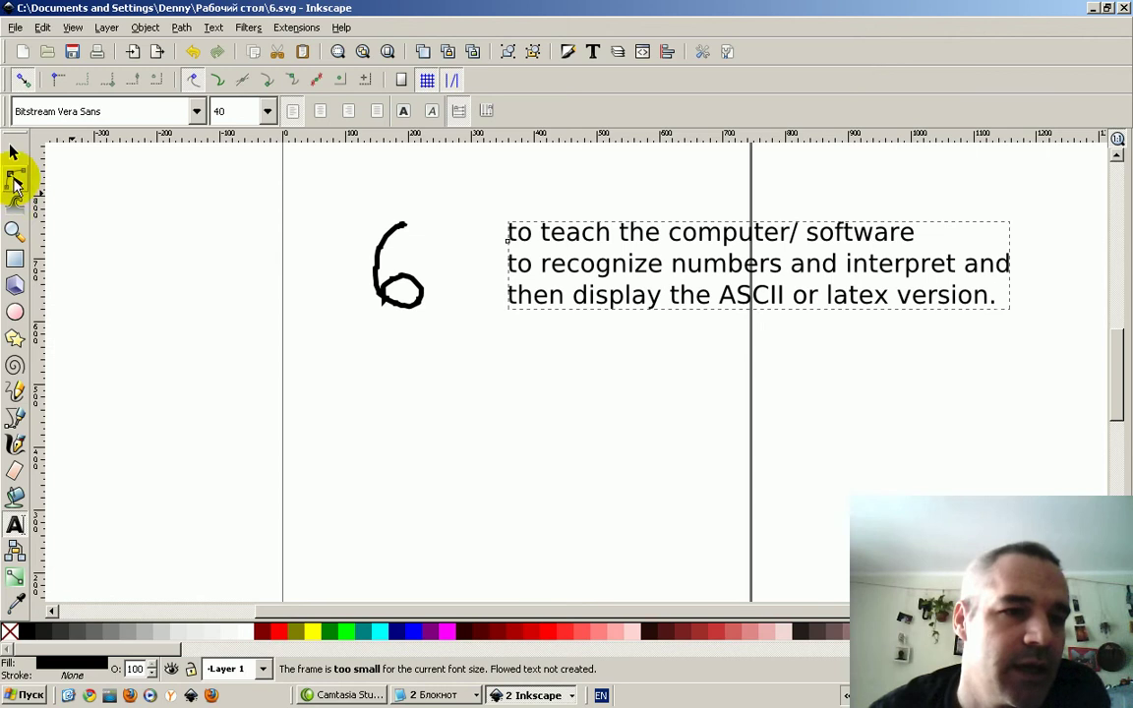
Move the explanatory text block below the handwritten 6.
click(12, 152)
drag(676, 246, 553, 394)
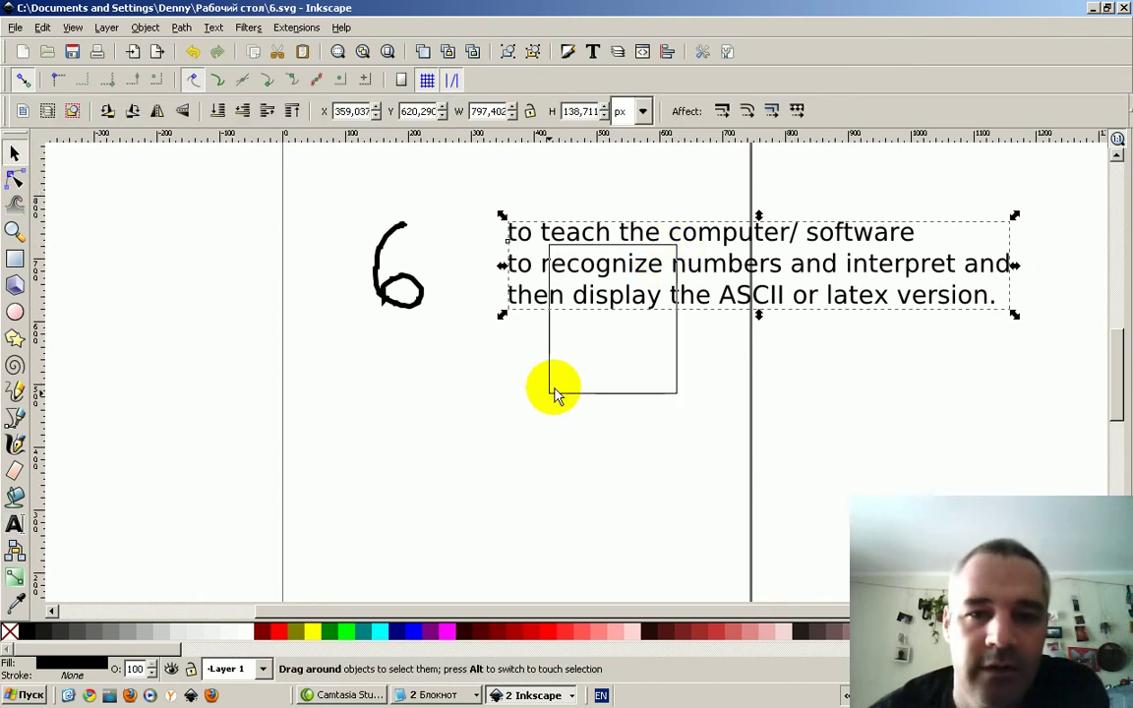
drag(558, 268, 374, 414)
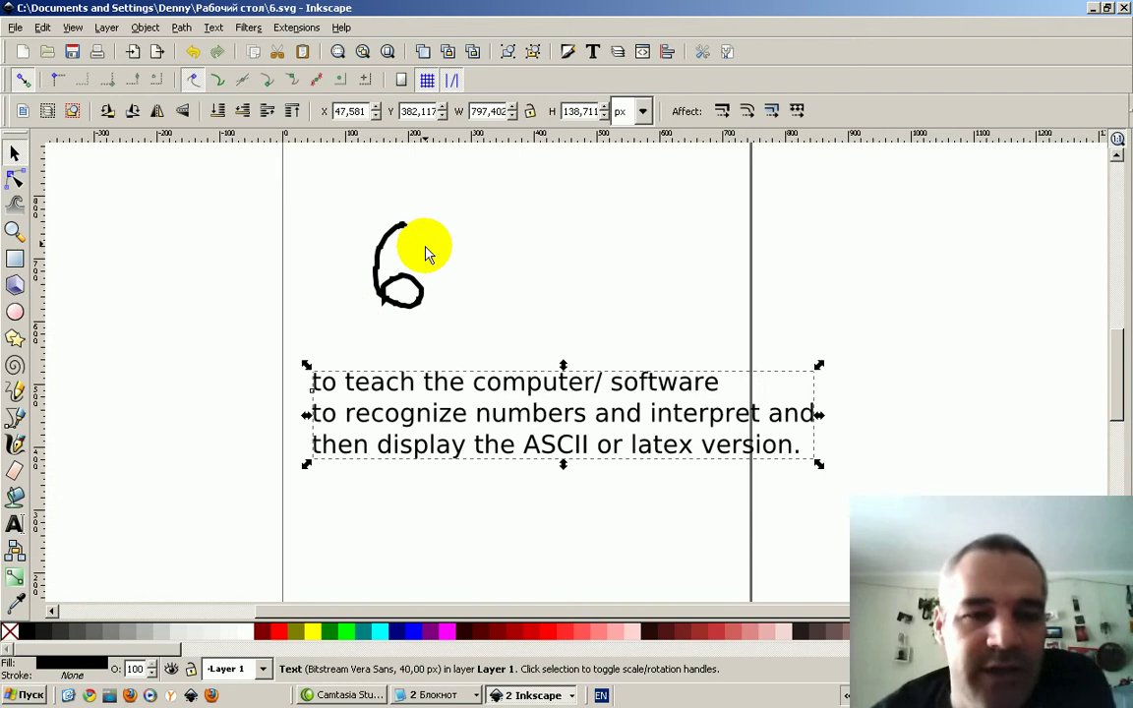
Start drawing freehand arrow strokes beside the 6 with the Pencil tool.
click(17, 393)
drag(418, 259, 468, 210)
mouse_move(425, 252)
mouse_down()
mouse_move(445, 234)
mouse_move(430, 233)
mouse_move(433, 295)
mouse_move(463, 305)
mouse_move(434, 309)
mouse_move(430, 265)
mouse_up()
Finish the hand-drawn arrow pointing at the 6.
mouse_move(529, 213)
mouse_down()
mouse_move(481, 230)
mouse_move(437, 267)
mouse_move(434, 258)
mouse_move(458, 283)
mouse_move(437, 257)
mouse_move(434, 268)
mouse_up()
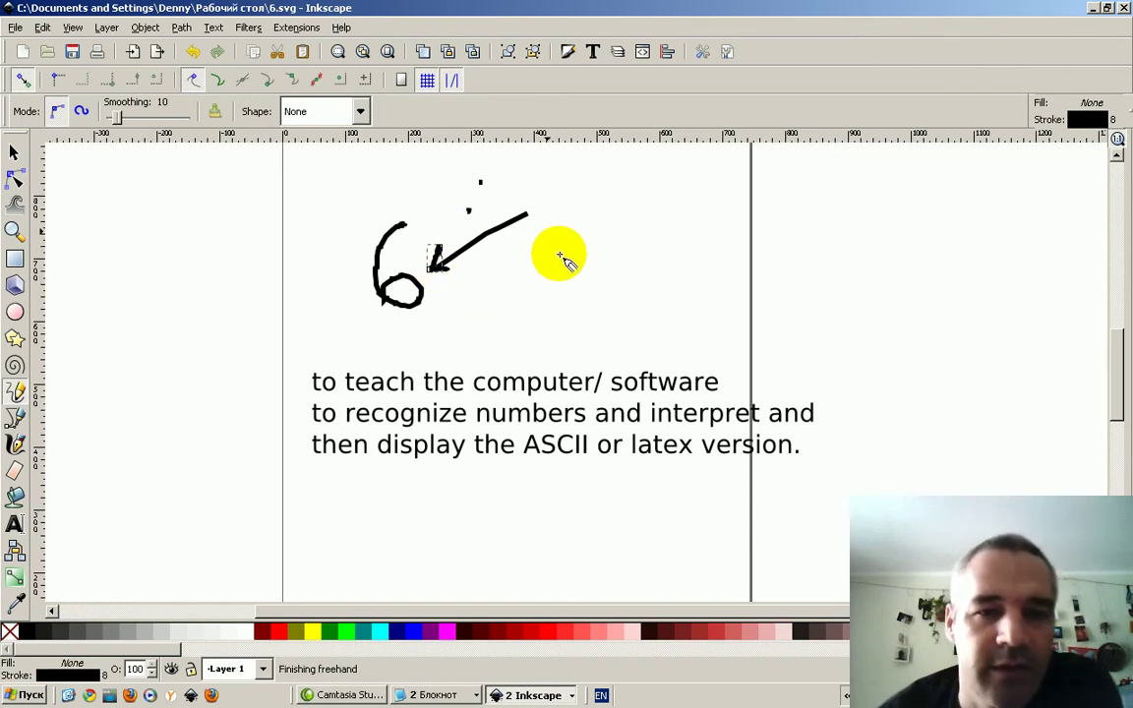
drag(539, 229, 539, 229)
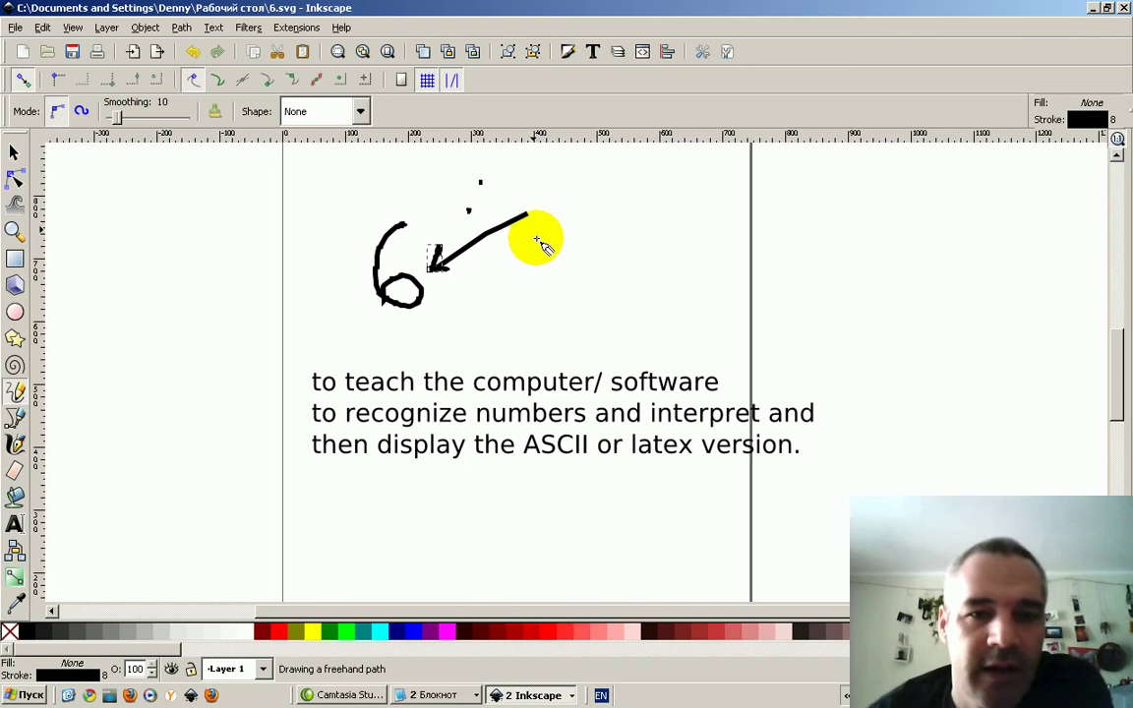
click(538, 231)
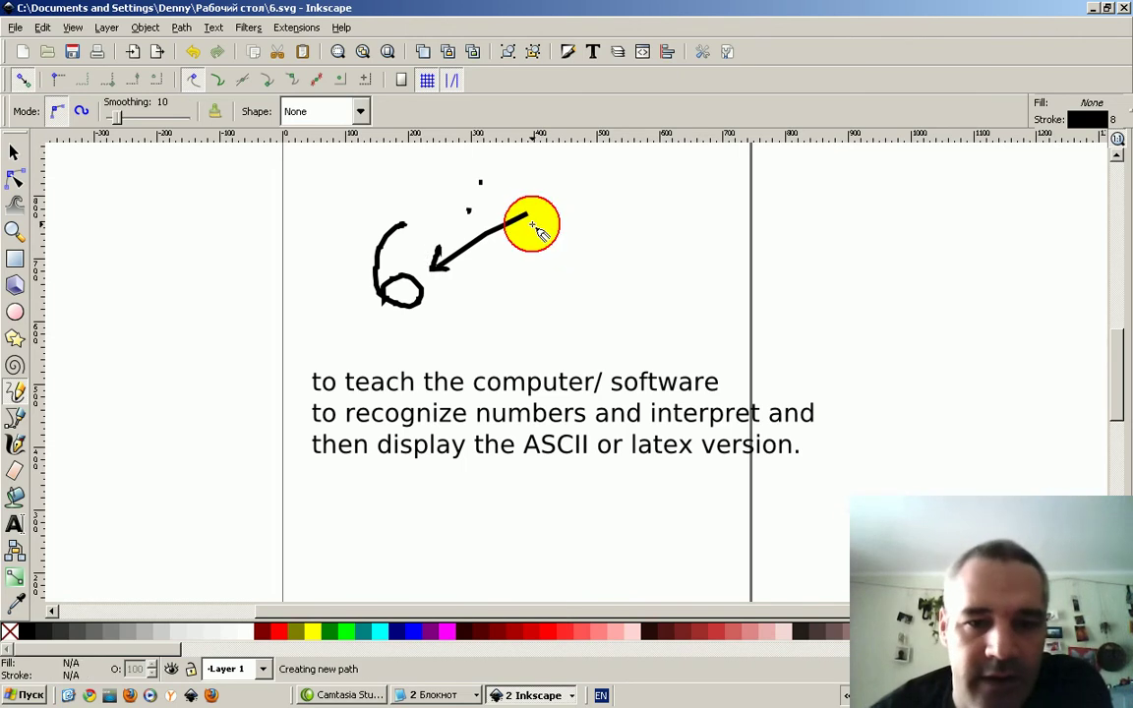
Handwrite "Via" and "SVG" on two lines at the arrow's tail.
drag(534, 227, 541, 242)
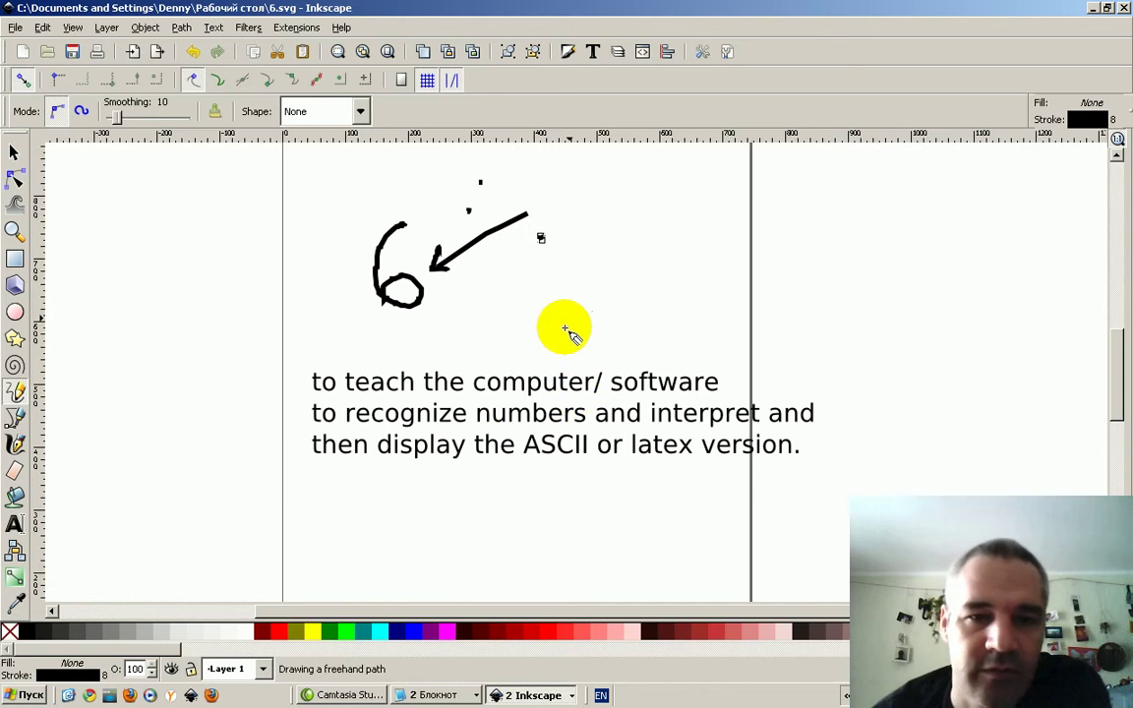
mouse_move(558, 228)
mouse_down()
mouse_move(595, 223)
mouse_move(557, 238)
mouse_move(588, 253)
mouse_move(588, 232)
mouse_move(588, 245)
mouse_move(626, 238)
mouse_up()
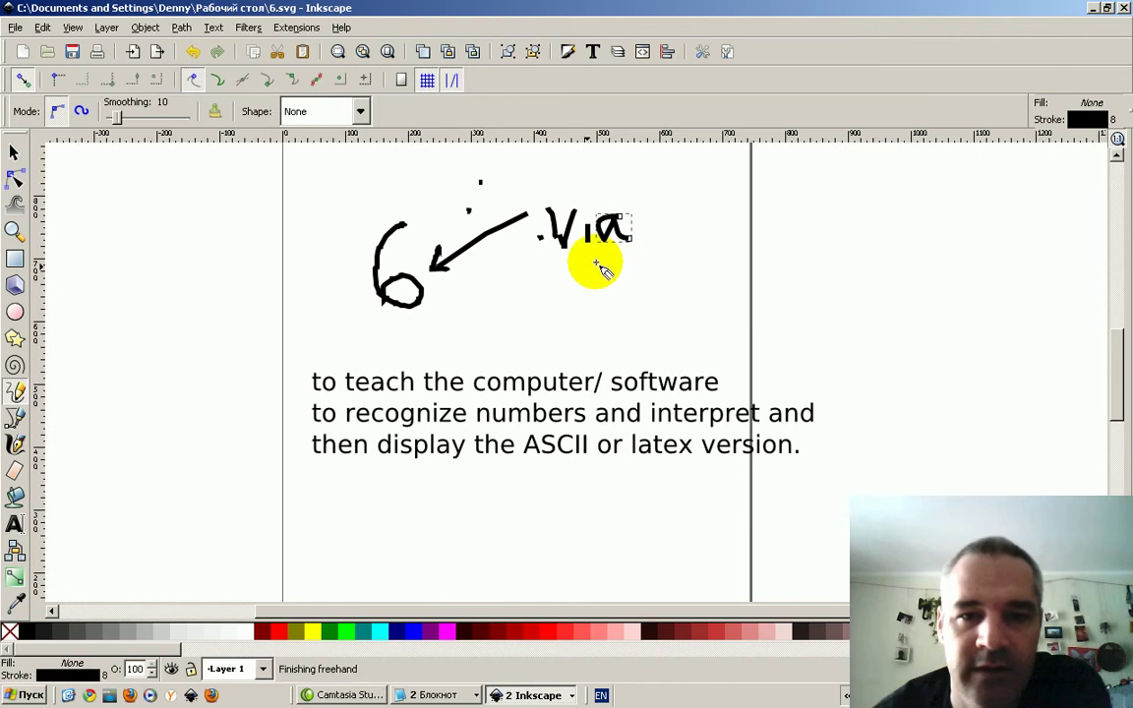
mouse_move(551, 263)
mouse_down()
mouse_move(575, 288)
mouse_move(605, 258)
mouse_move(629, 292)
mouse_move(639, 274)
mouse_move(643, 295)
mouse_up()
mouse_move(587, 264)
mouse_down()
mouse_move(586, 287)
mouse_move(558, 292)
mouse_move(581, 265)
mouse_move(586, 297)
mouse_move(569, 253)
mouse_move(607, 270)
mouse_move(547, 261)
mouse_up()
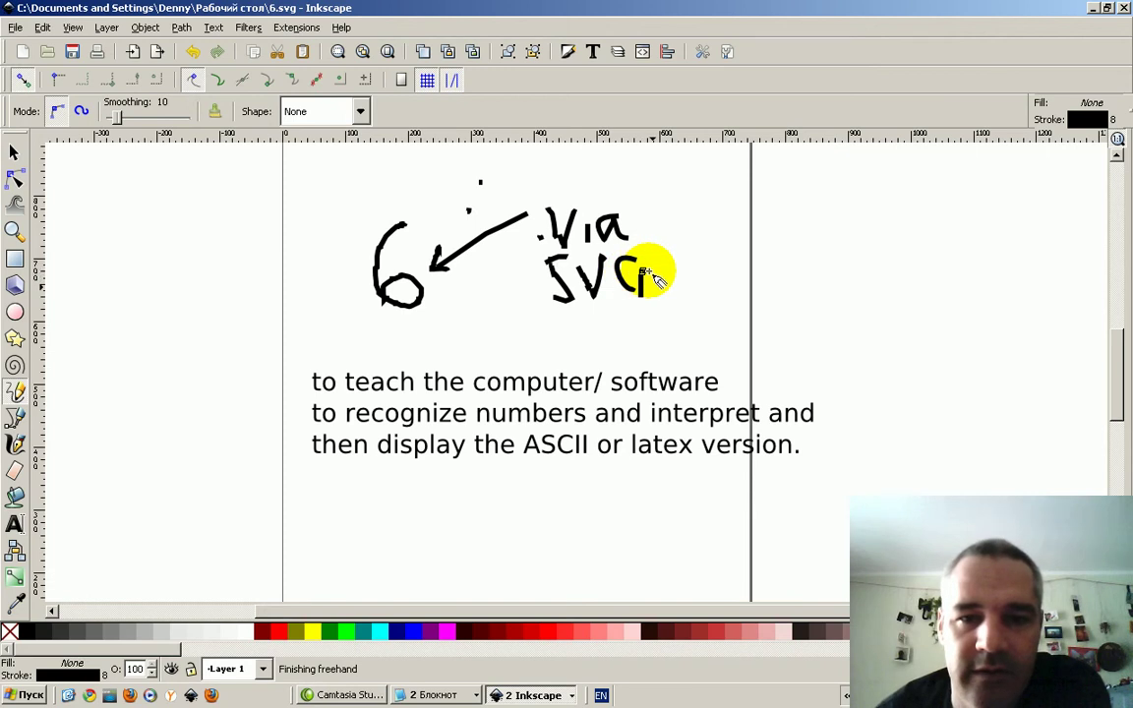
drag(652, 274, 633, 279)
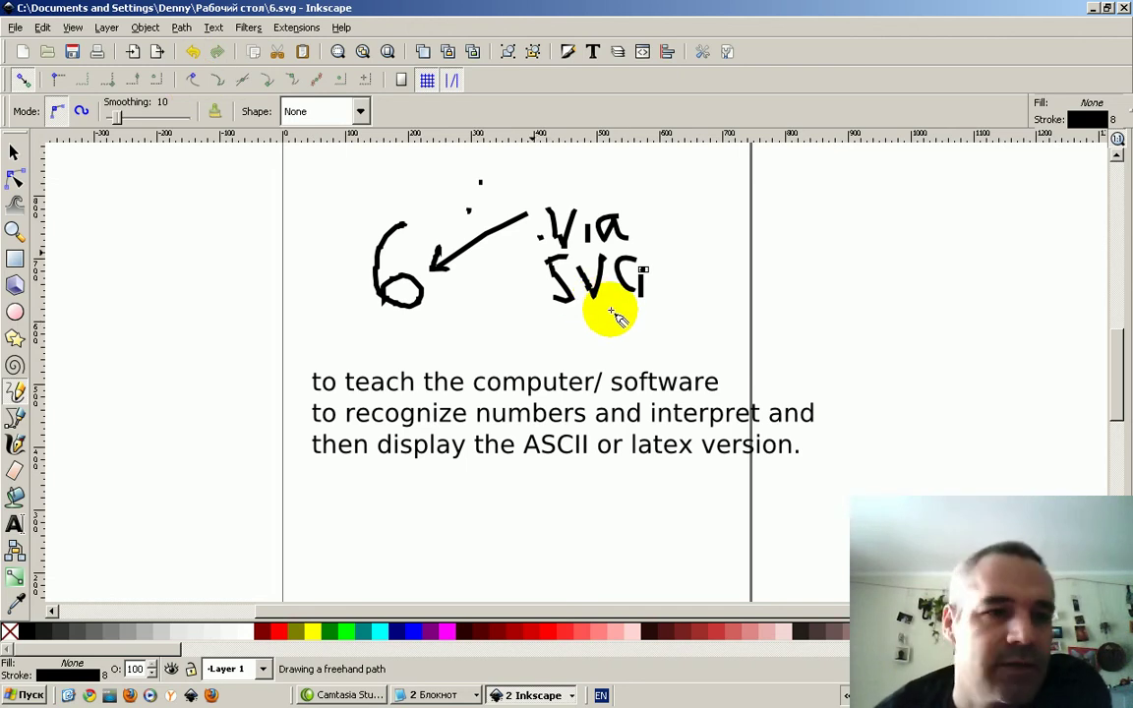
Delete the arrow, the 'Via SVG' scribbles and the leftover stroke beside the 6.
click(14, 152)
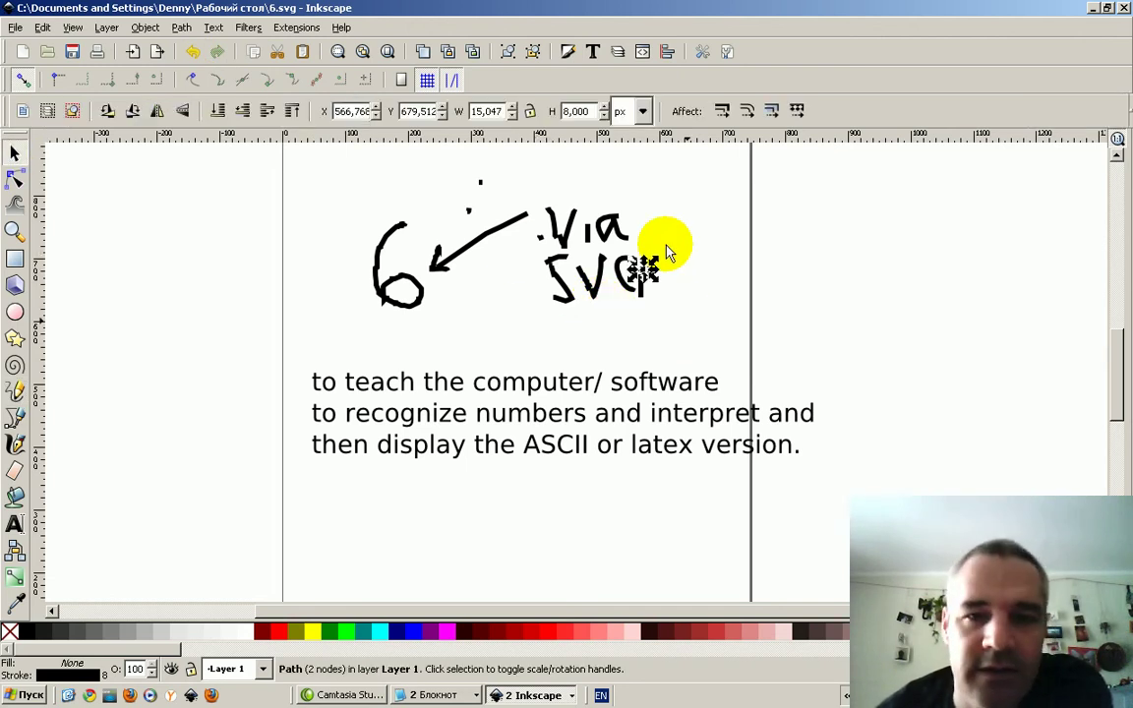
drag(687, 321, 437, 182)
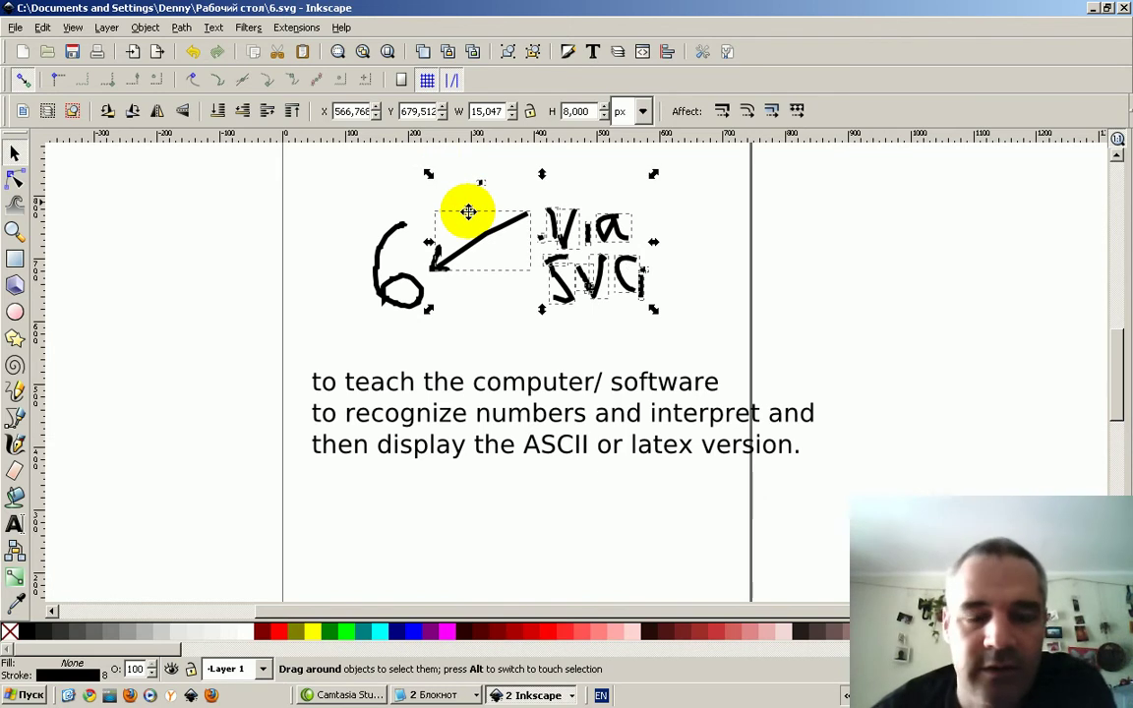
key(Delete)
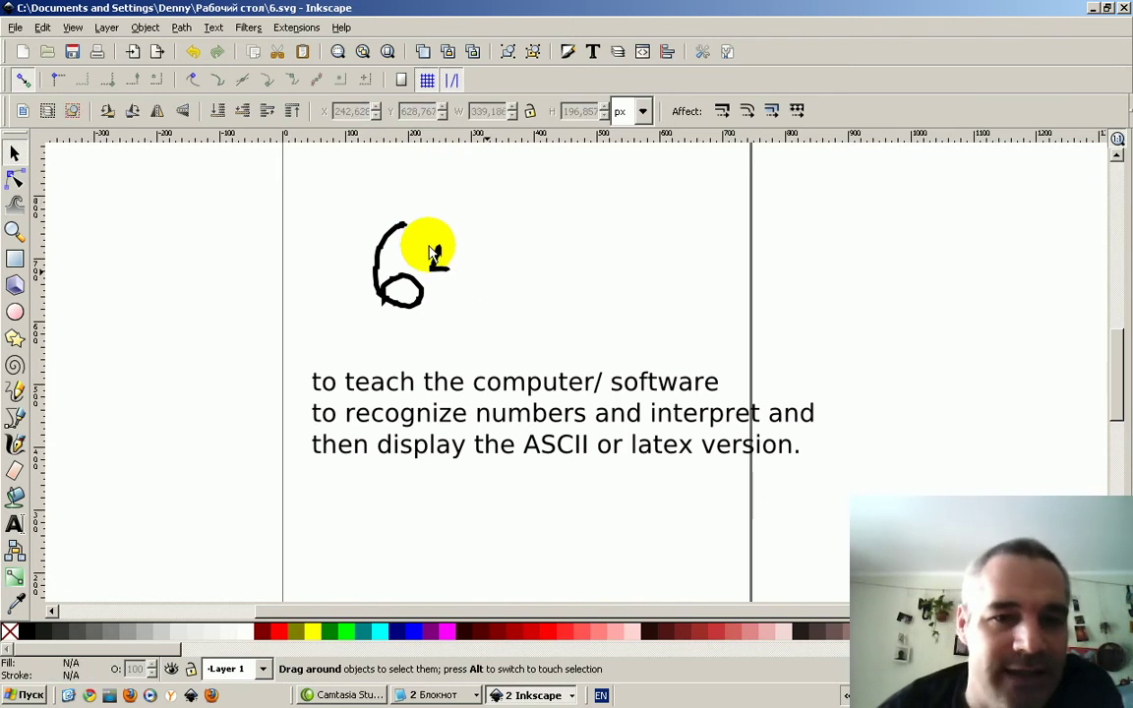
click(433, 253)
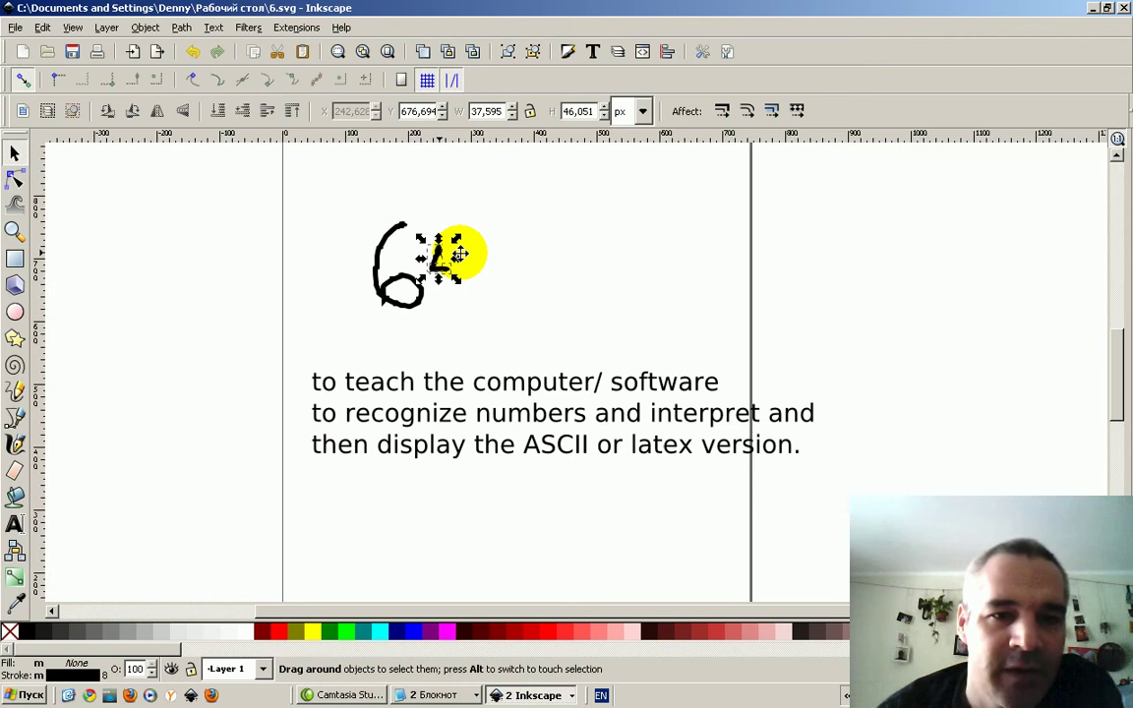
key(Delete)
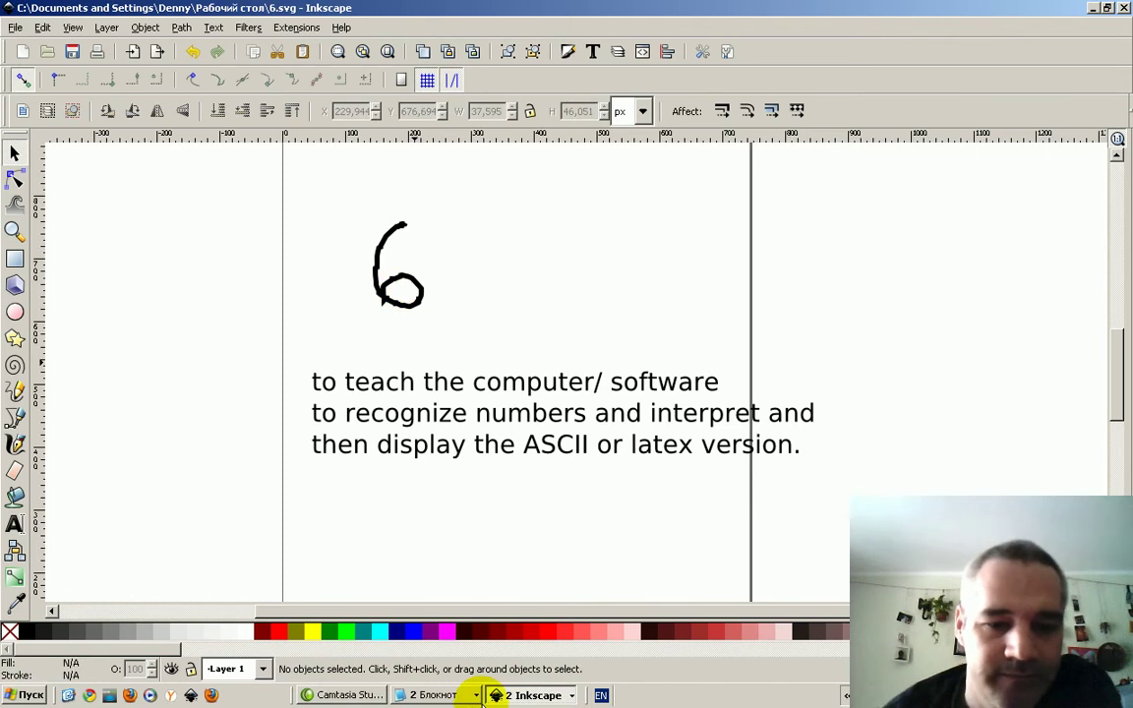
Check the 6.svg source in Notepad, then return to Inkscape and start text right of the 6.
click(433, 695)
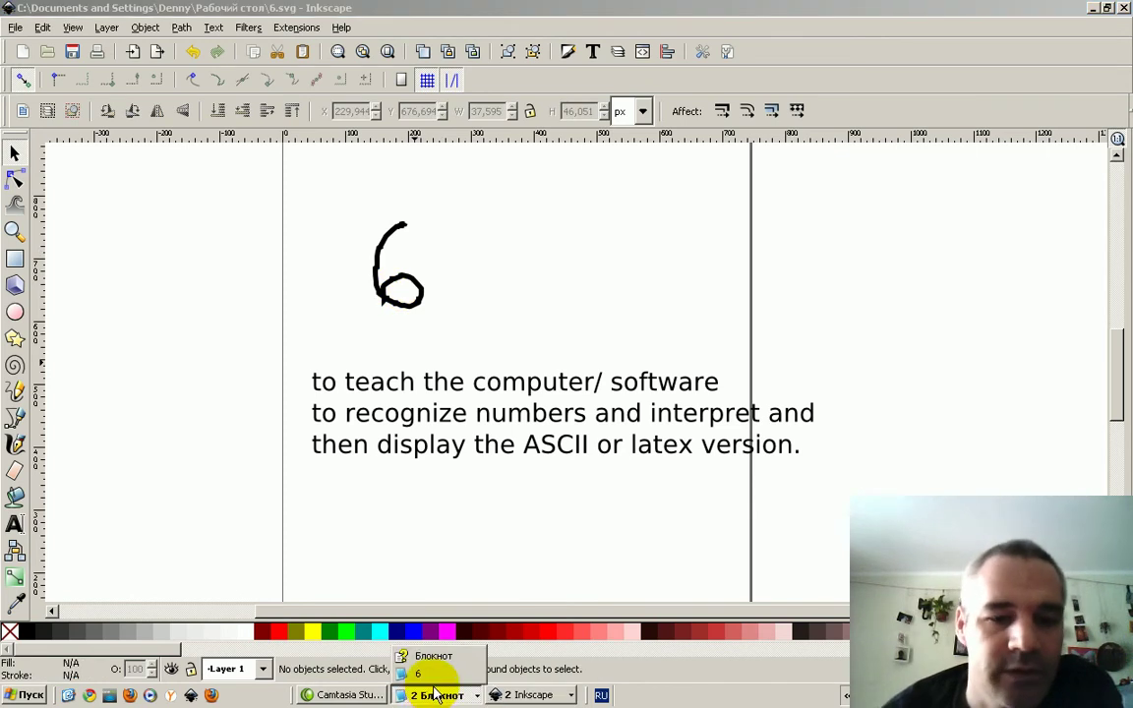
click(418, 673)
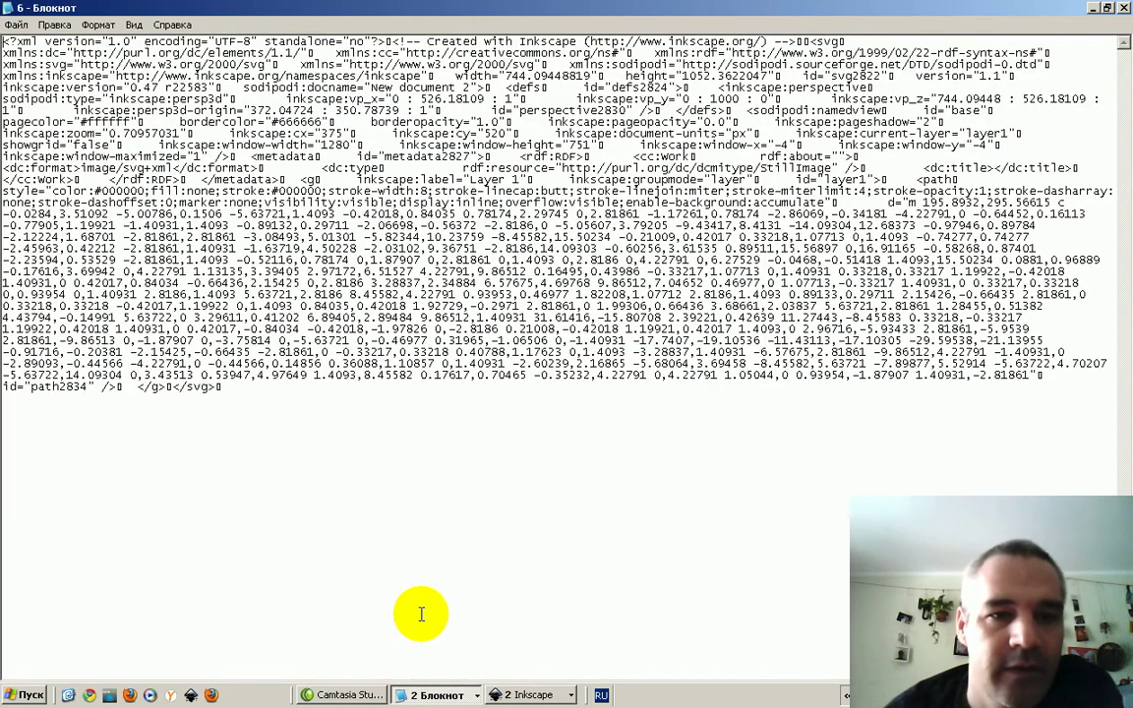
click(526, 695)
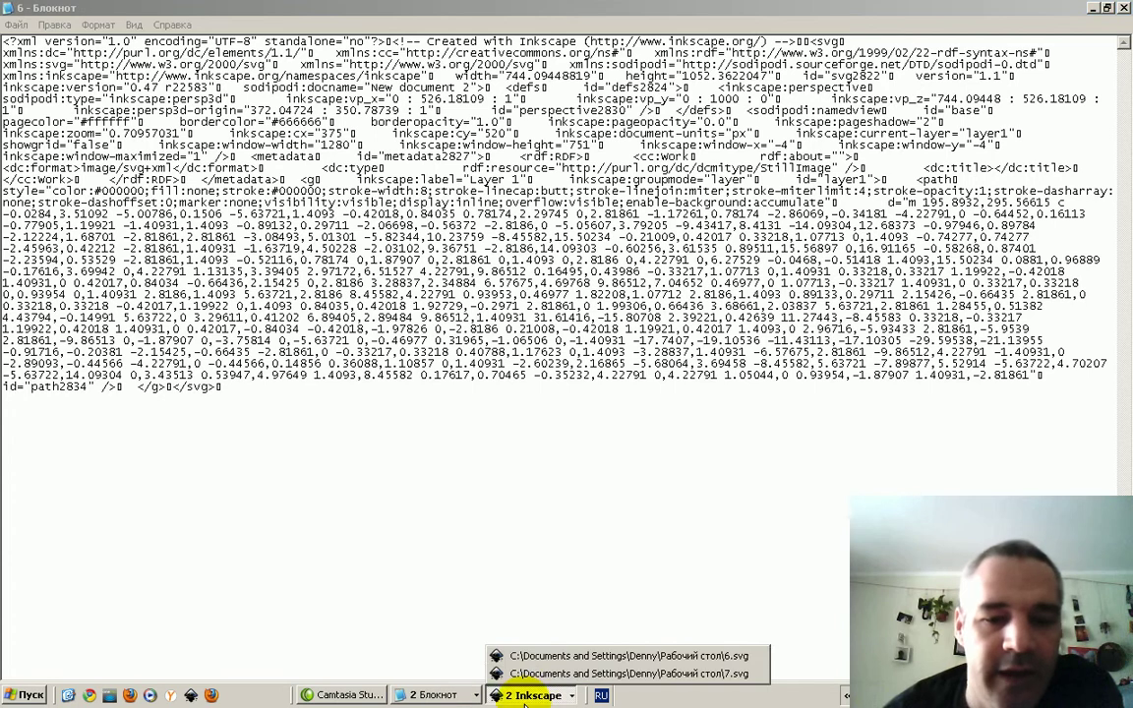
click(541, 655)
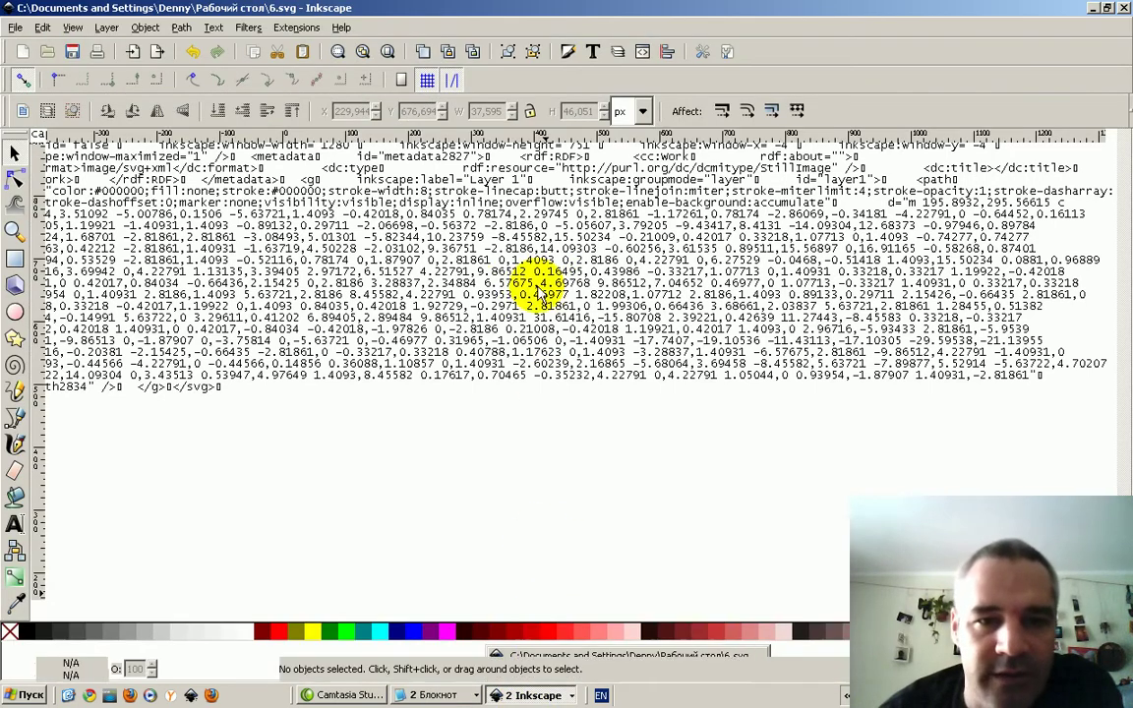
mouse_move(405, 224)
mouse_down()
mouse_move(388, 295)
mouse_move(430, 291)
mouse_up()
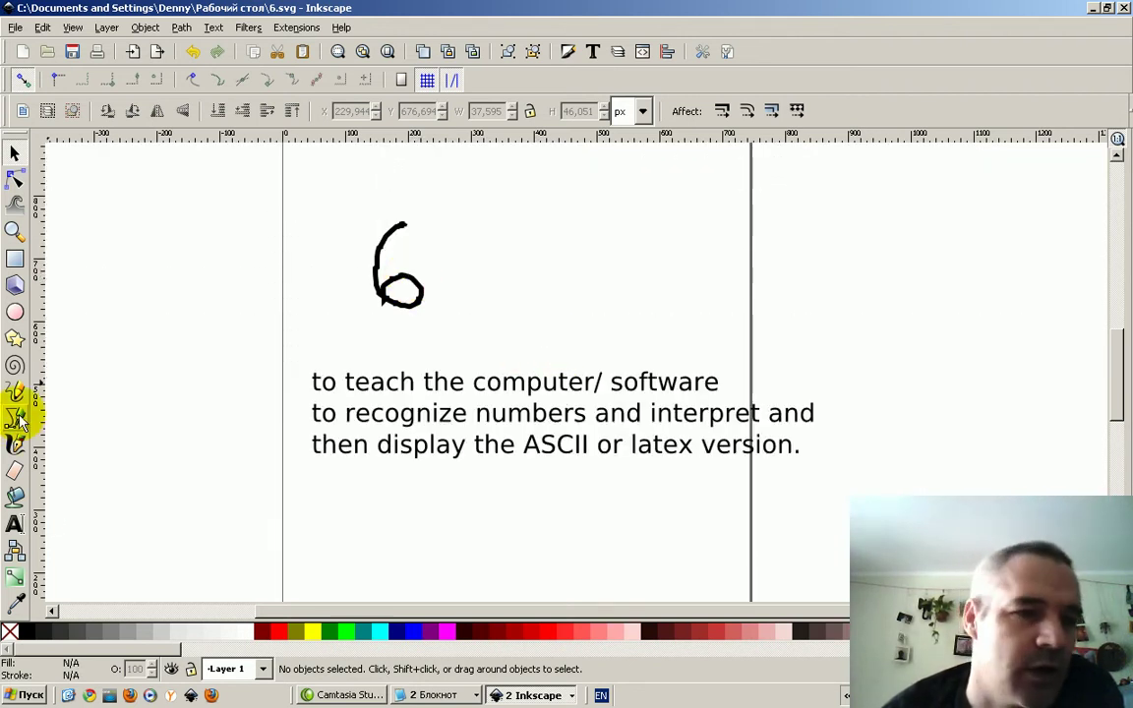
click(14, 524)
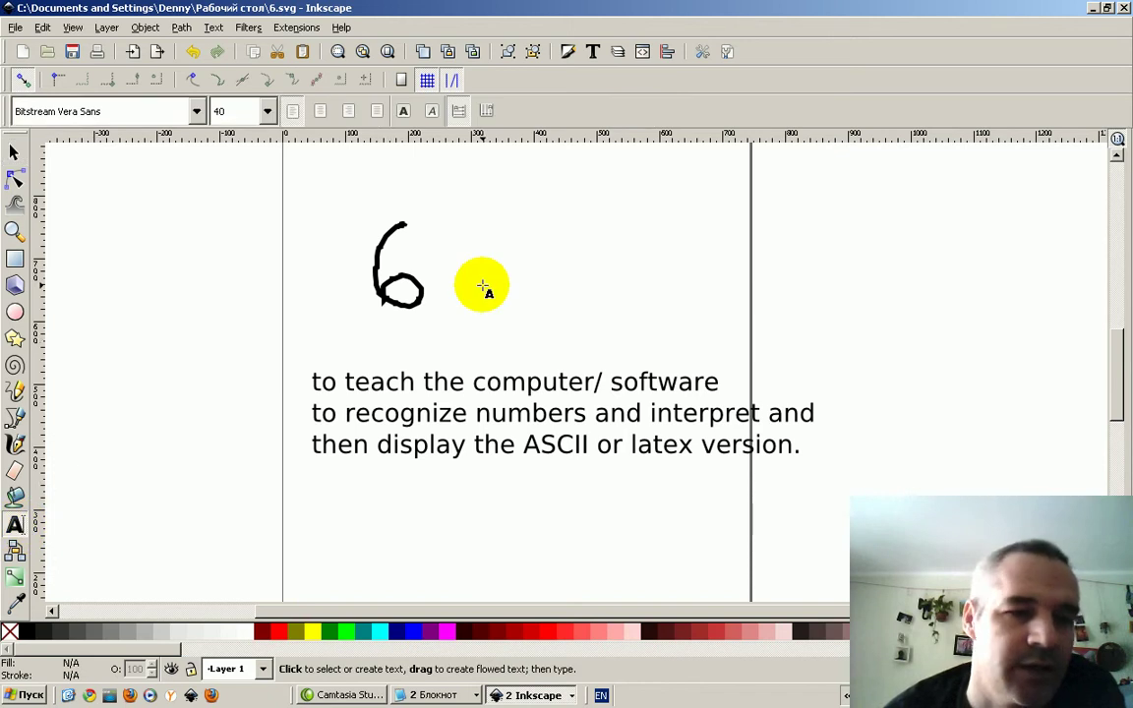
click(508, 261)
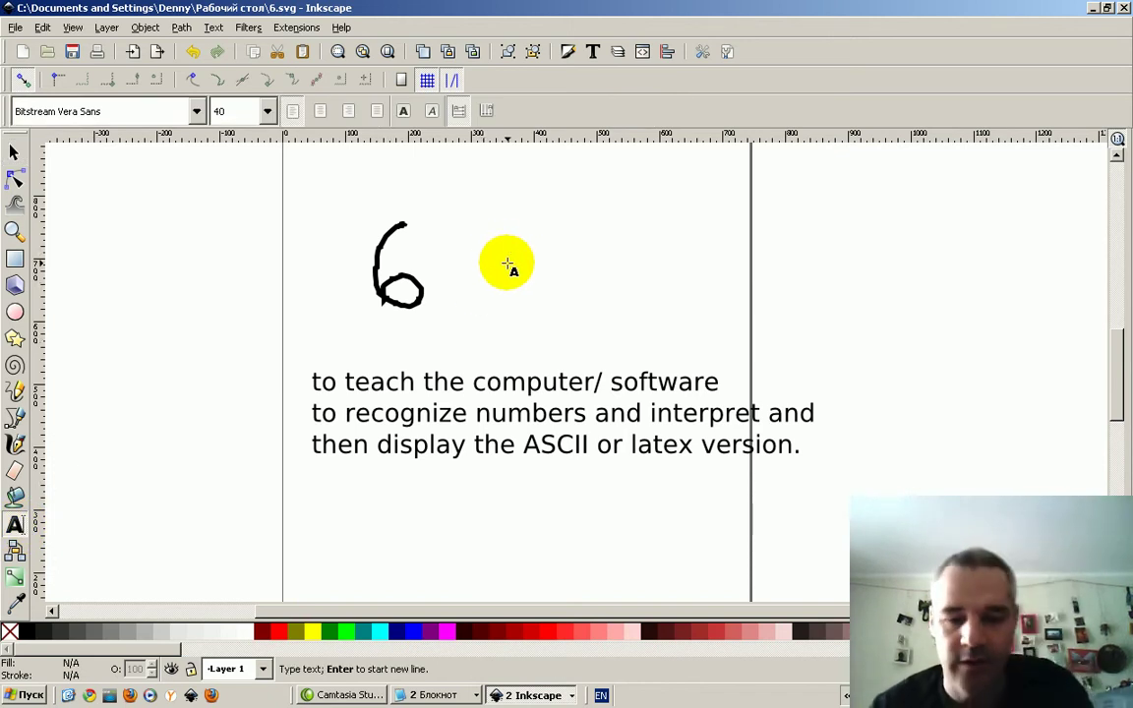
Type 'ocr' beside the handwritten 6 and enlarge it to about double size.
text(ocr)
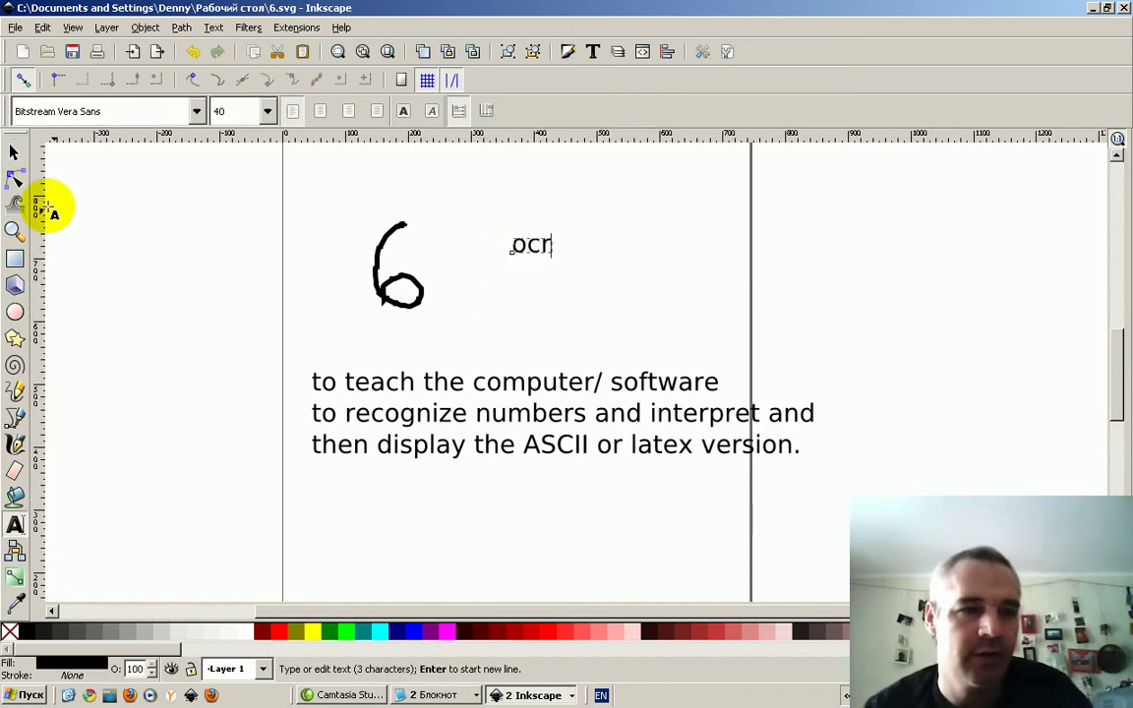
click(14, 151)
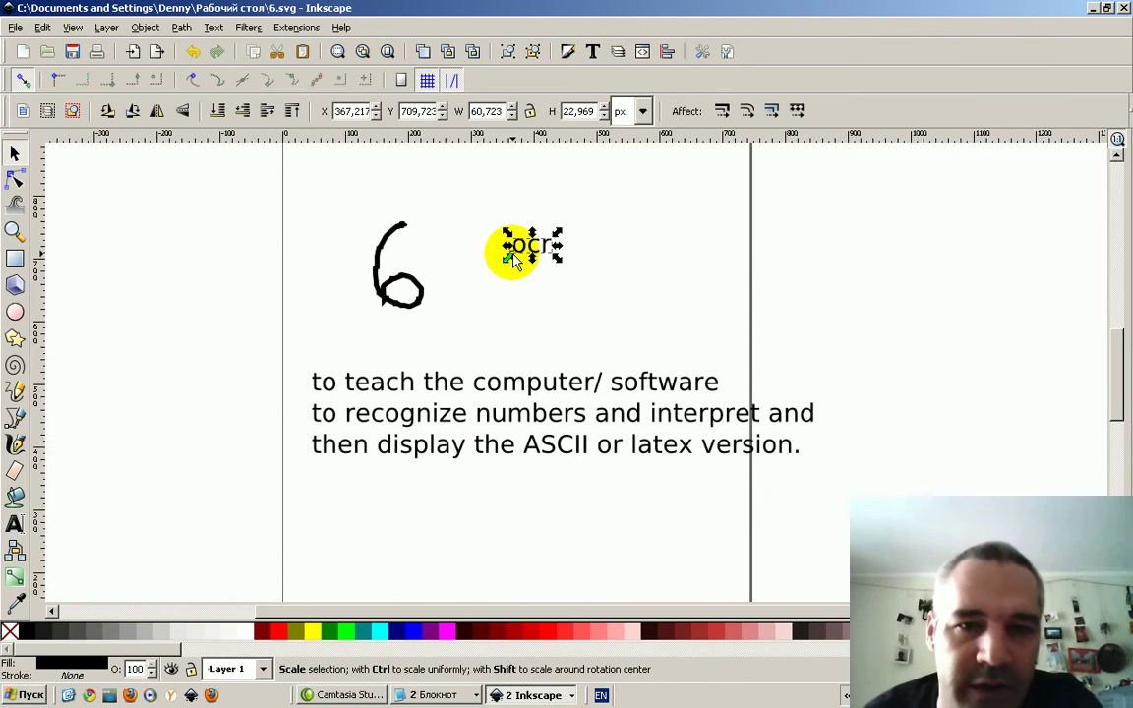
drag(569, 264, 743, 329)
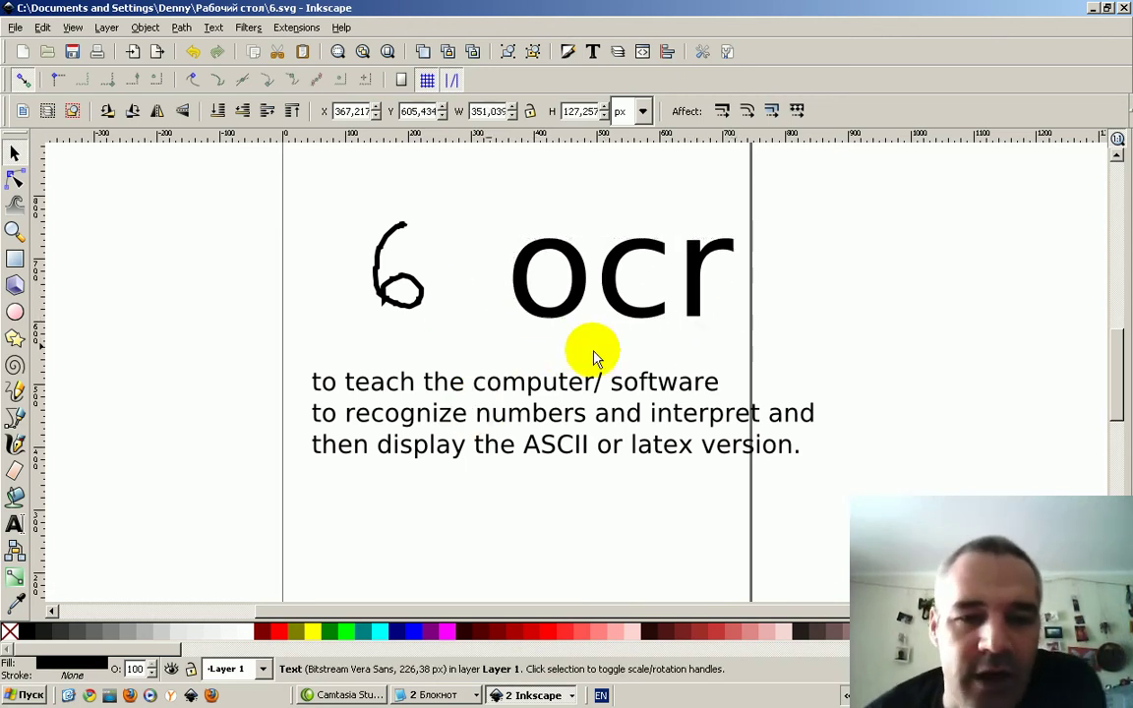
Draw a freehand underline beneath 'ocr' and a loop circling the handwritten 6.
click(127, 182)
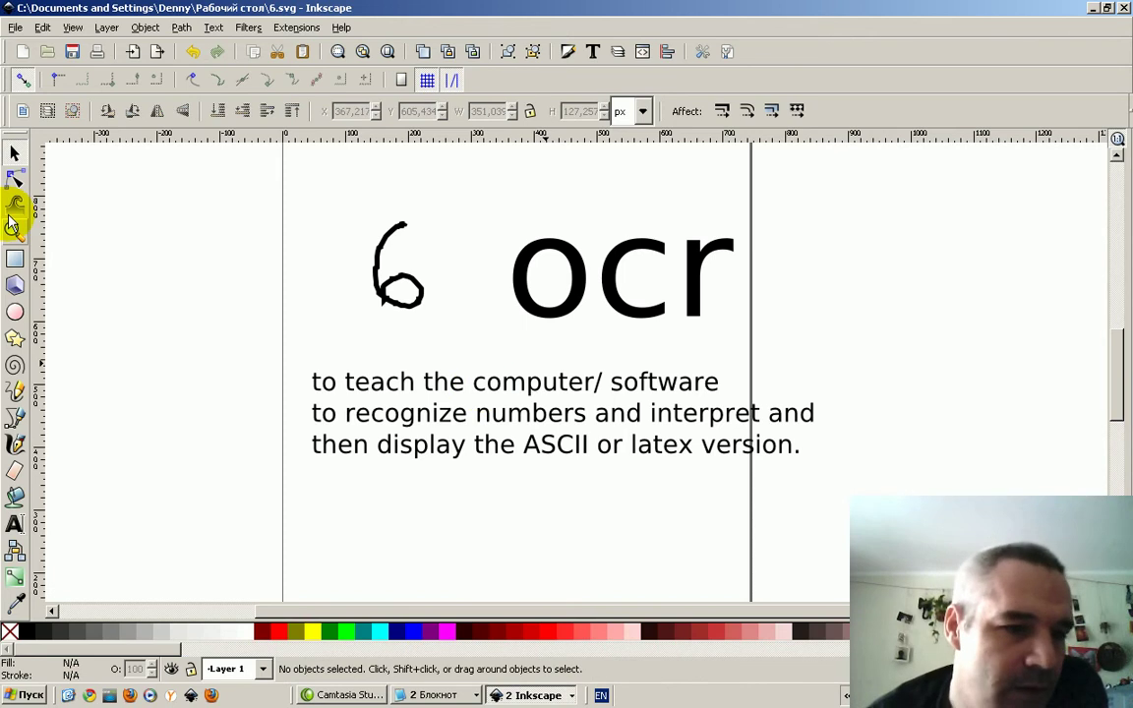
click(16, 392)
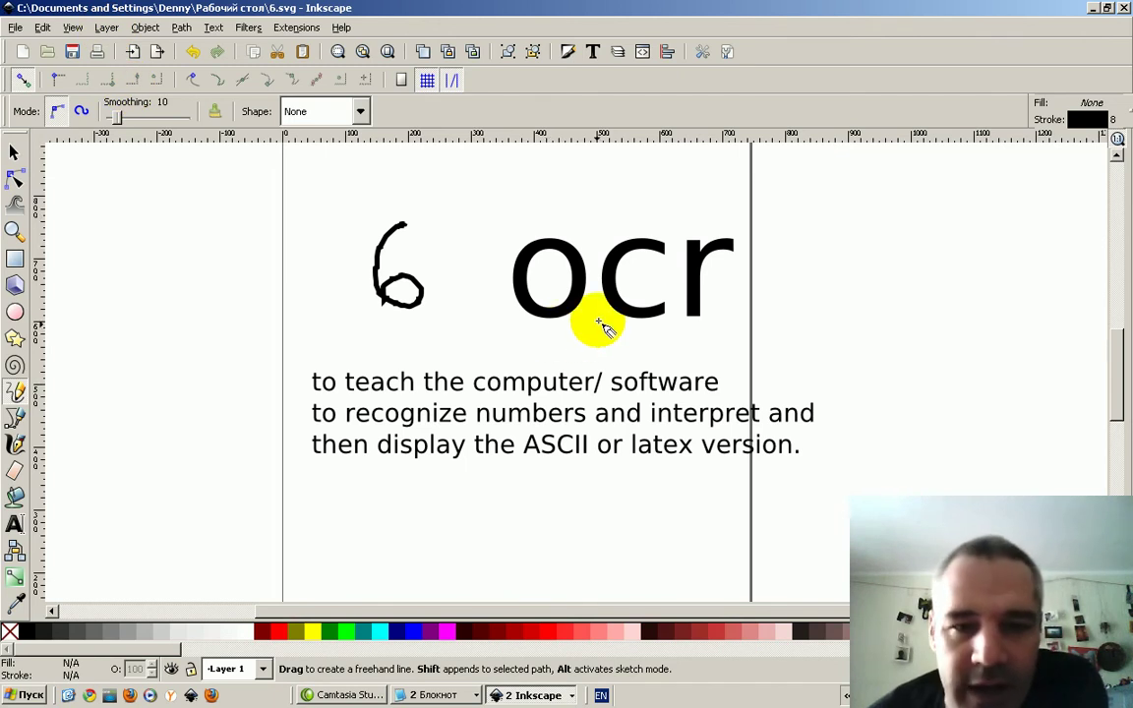
mouse_move(530, 335)
mouse_down()
mouse_move(669, 326)
mouse_move(713, 336)
mouse_up()
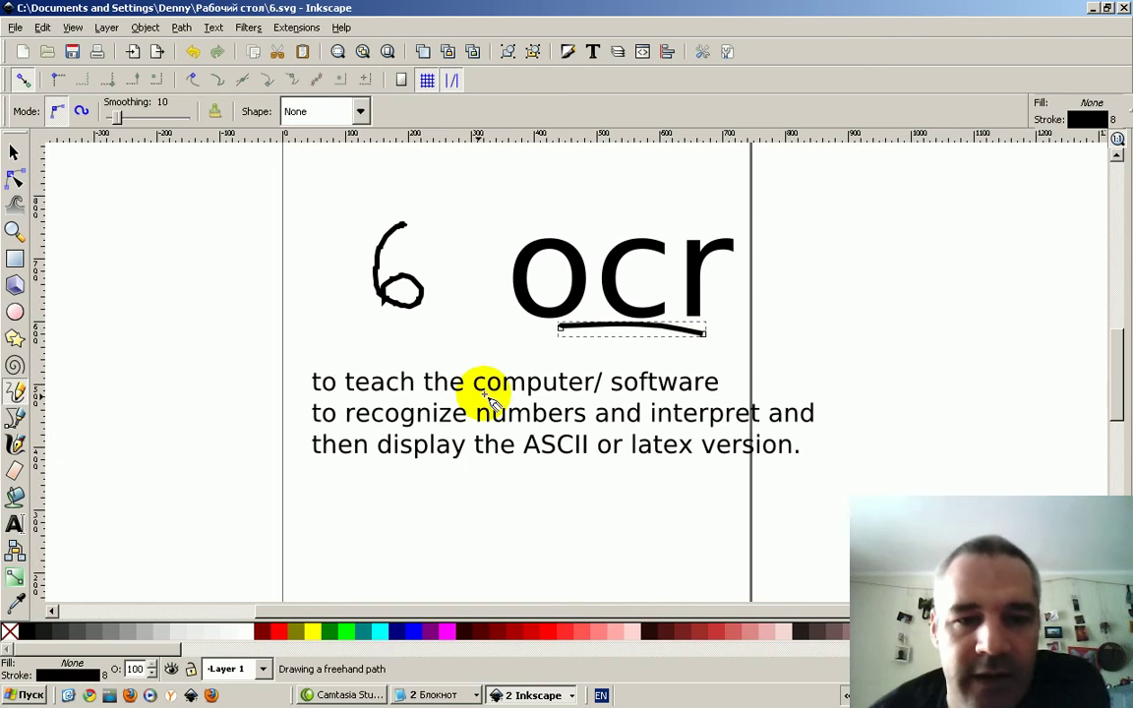
click(430, 211)
mouse_move(352, 301)
mouse_down()
mouse_move(413, 335)
mouse_move(439, 322)
mouse_move(464, 269)
mouse_move(459, 236)
mouse_move(423, 204)
mouse_up()
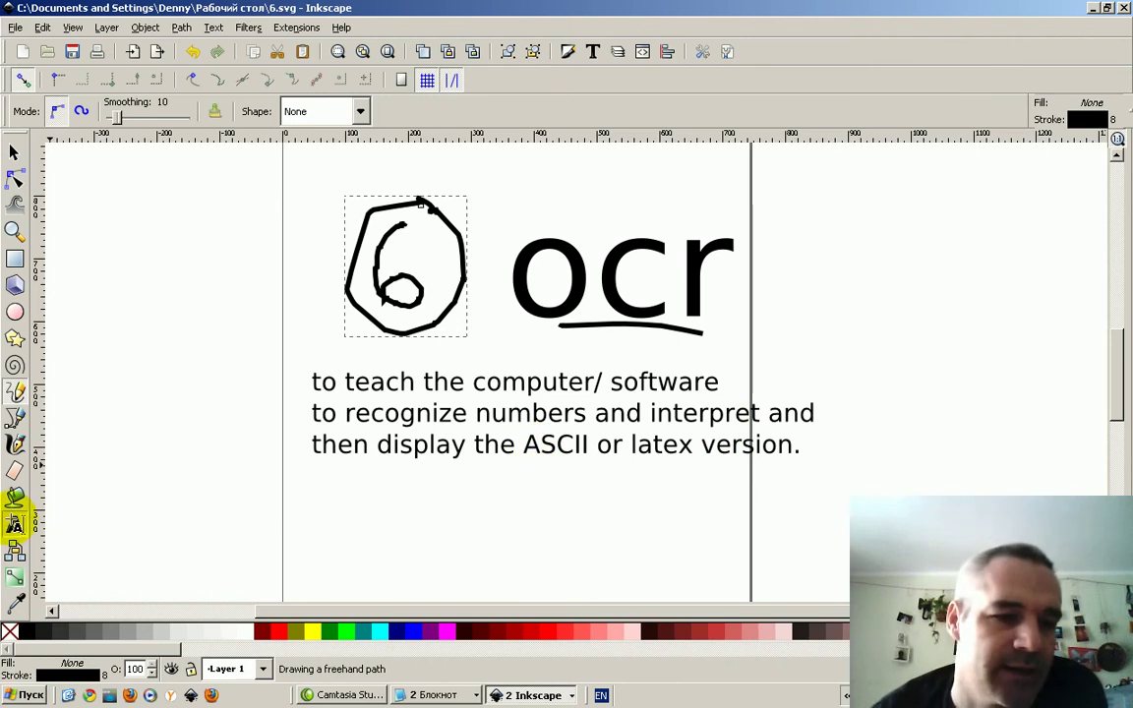
Type a 6 below the explanatory paragraph.
click(15, 523)
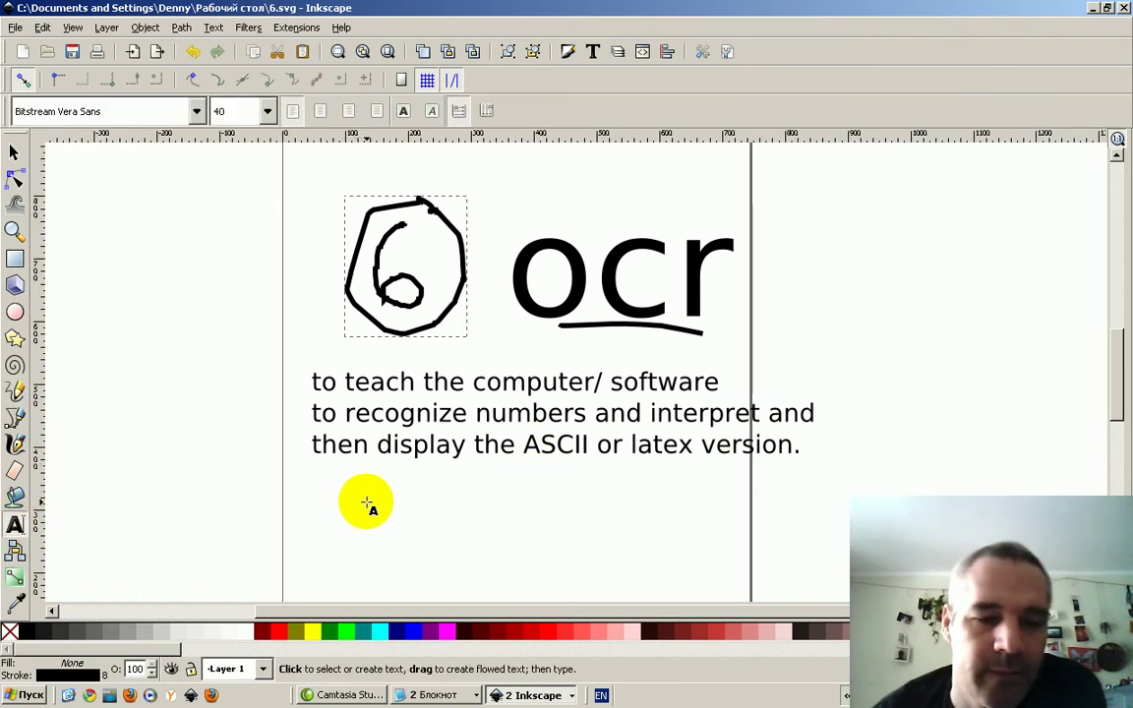
click(367, 503)
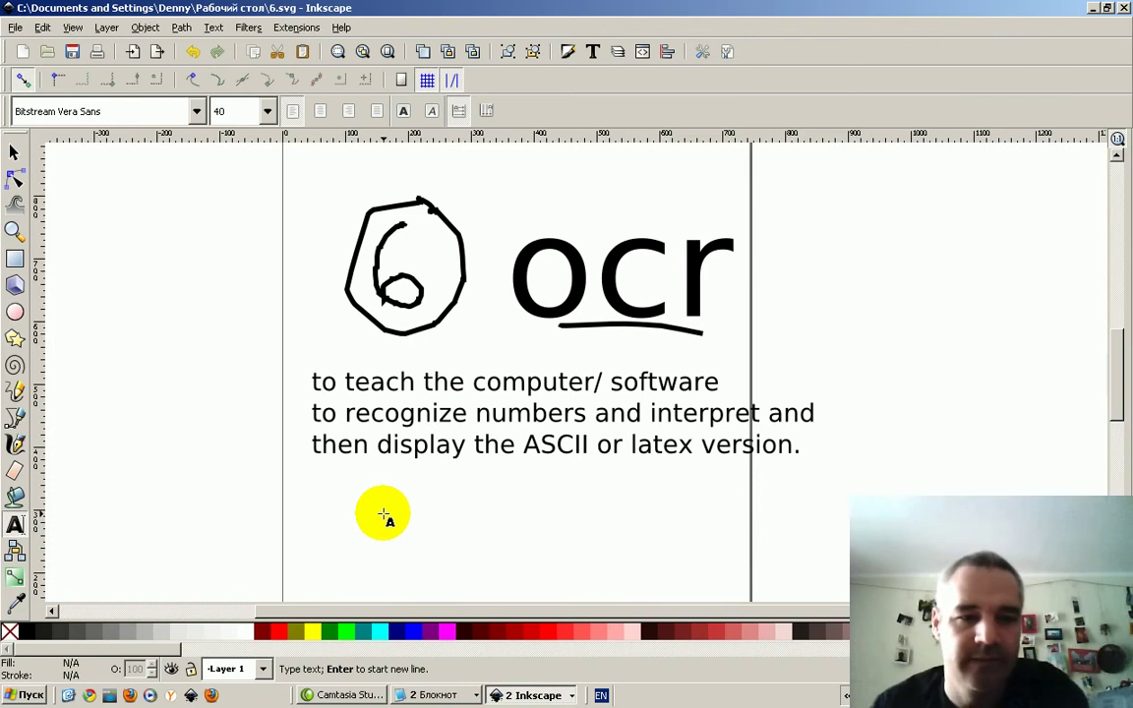
text(6)
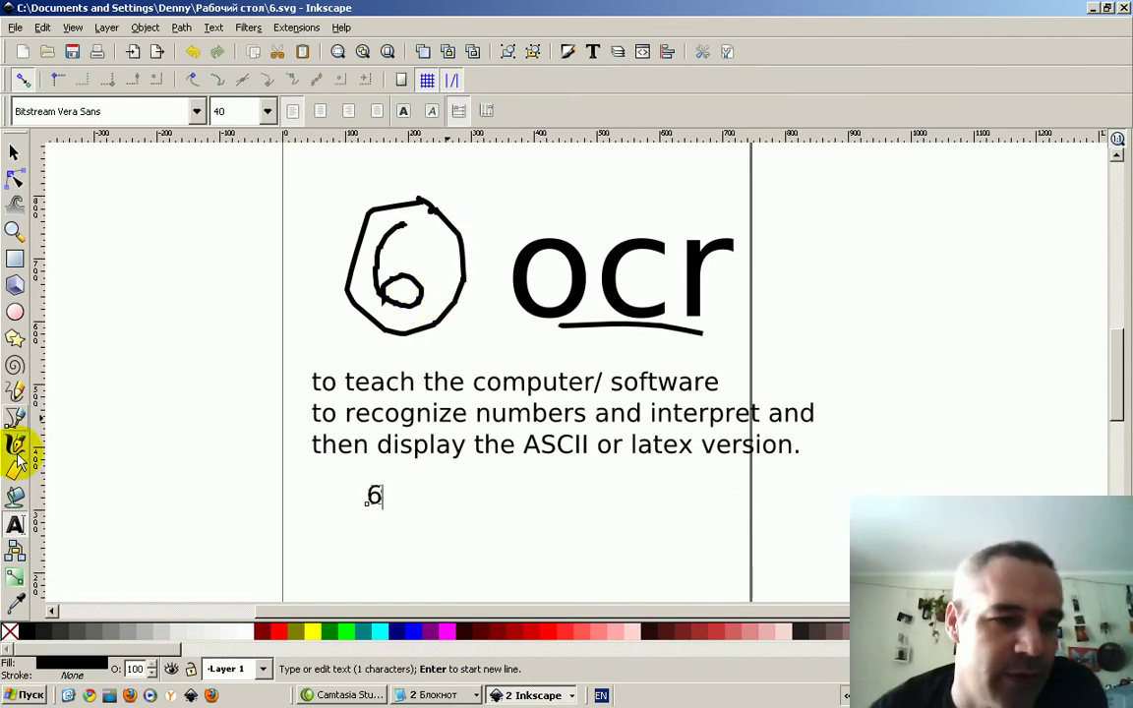
Draw a freehand arrow from the circled 6 down to the typed 6.
click(15, 391)
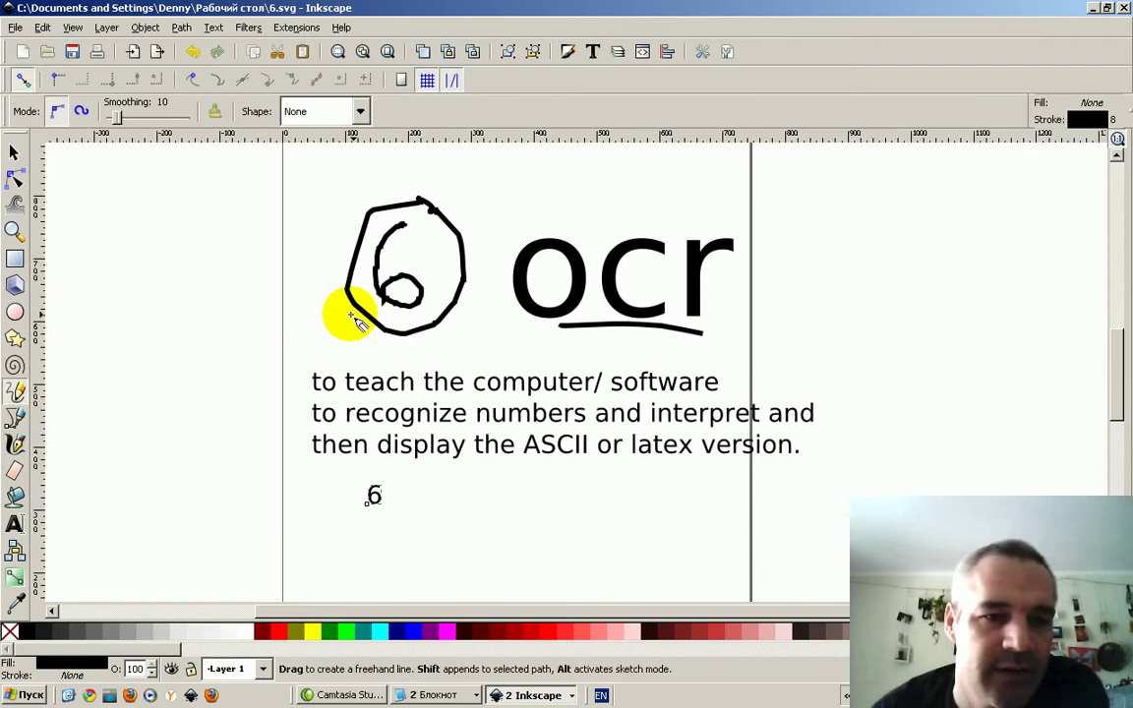
mouse_move(353, 314)
mouse_down()
mouse_move(311, 336)
mouse_move(293, 444)
mouse_move(344, 483)
mouse_move(344, 499)
mouse_move(346, 466)
mouse_move(348, 486)
mouse_up()
click(345, 484)
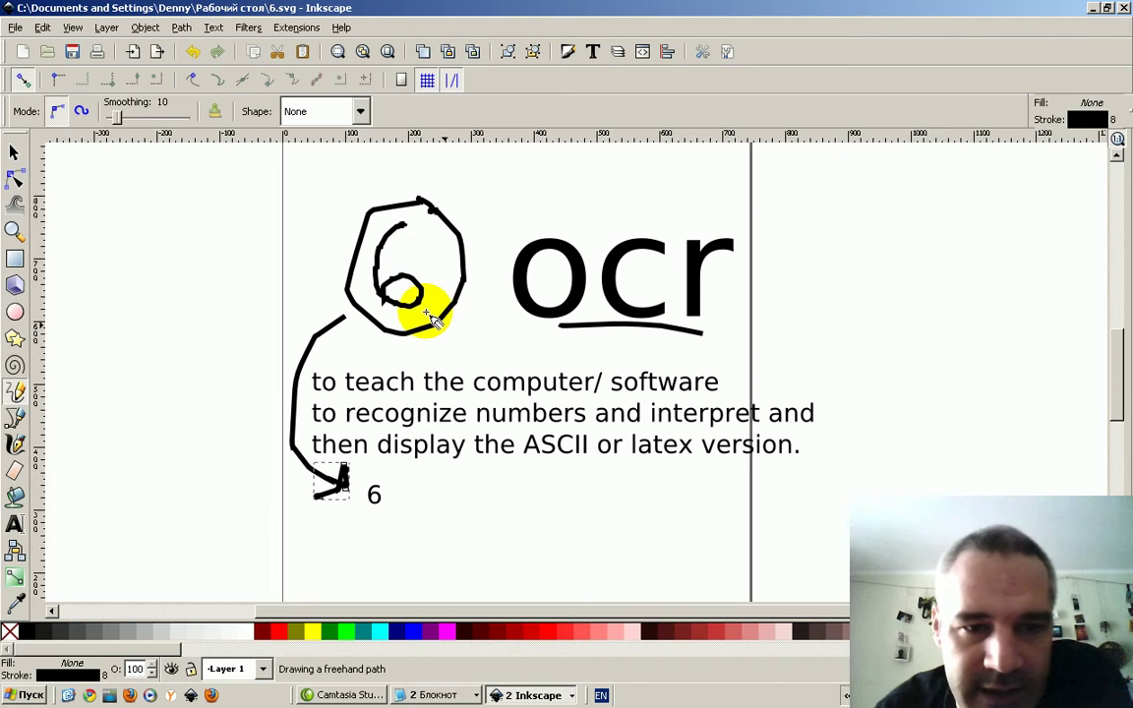
click(446, 697)
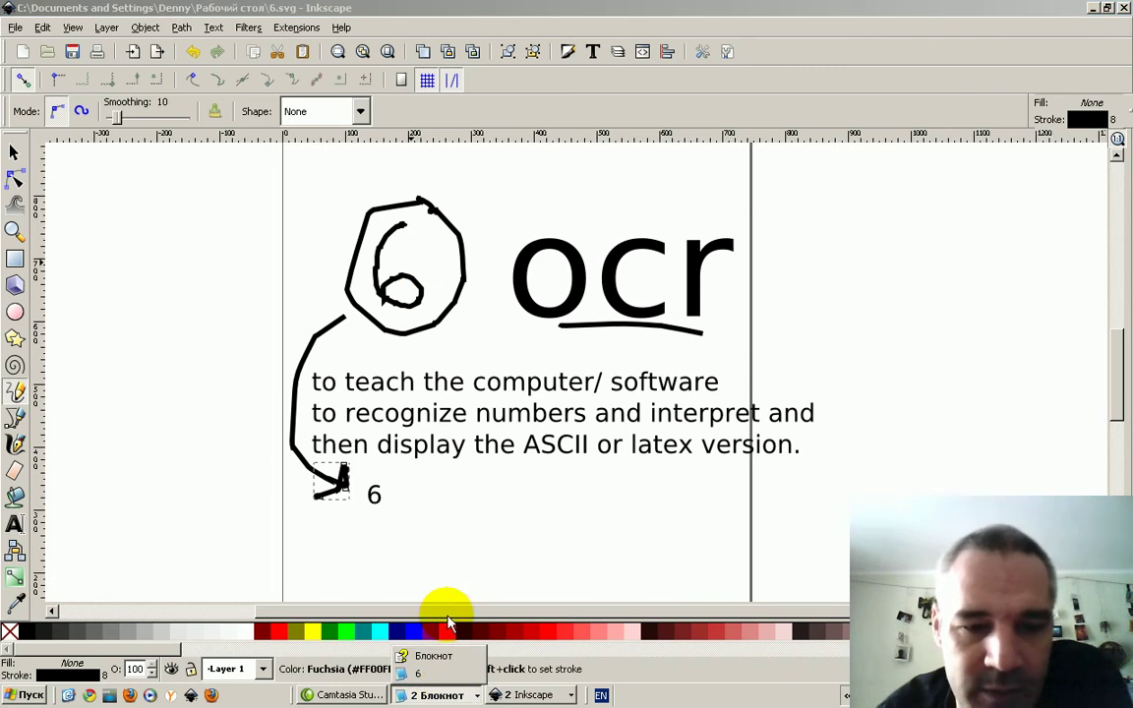
click(427, 656)
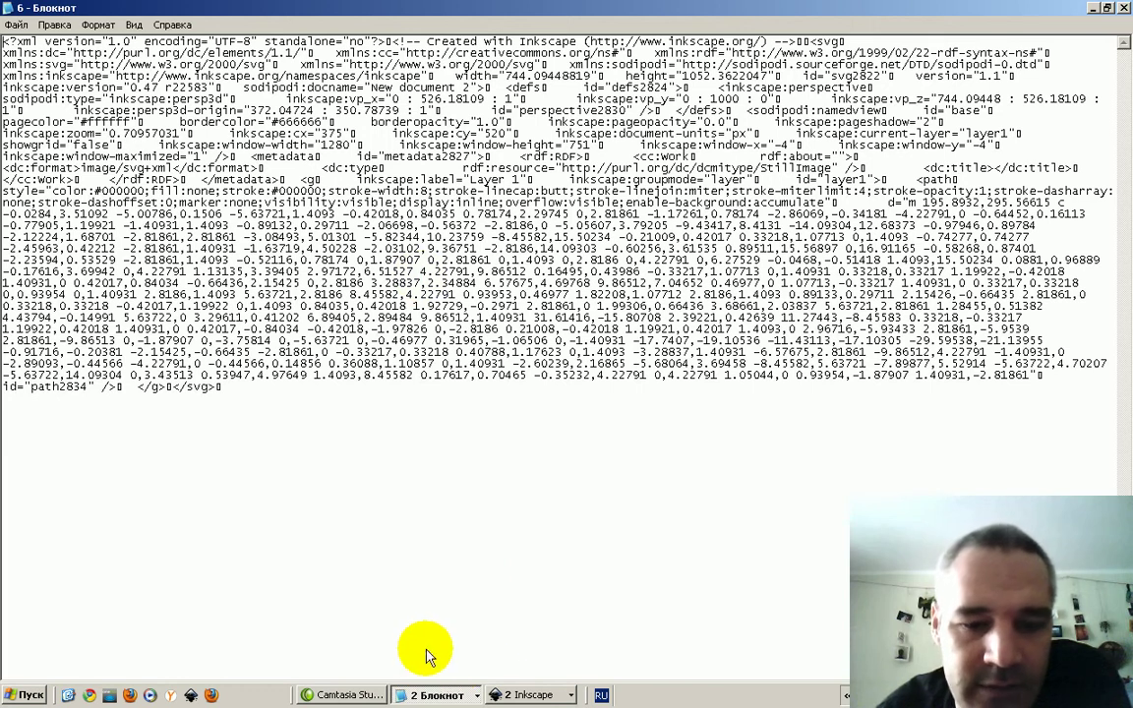
click(512, 696)
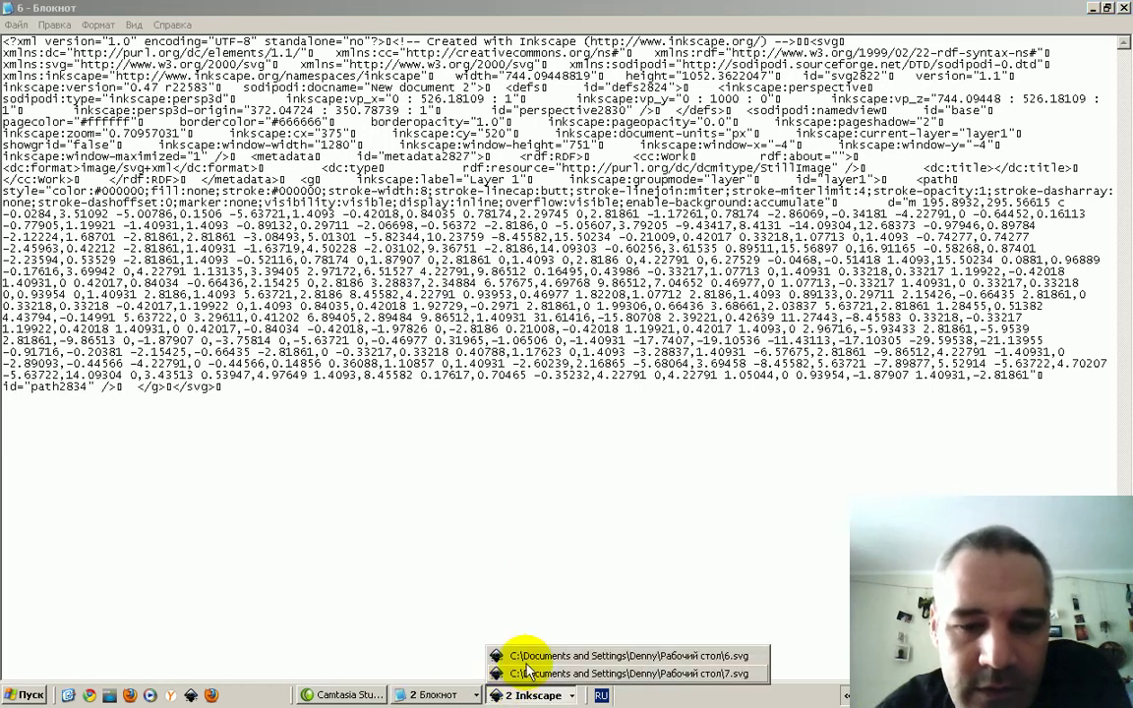
click(517, 655)
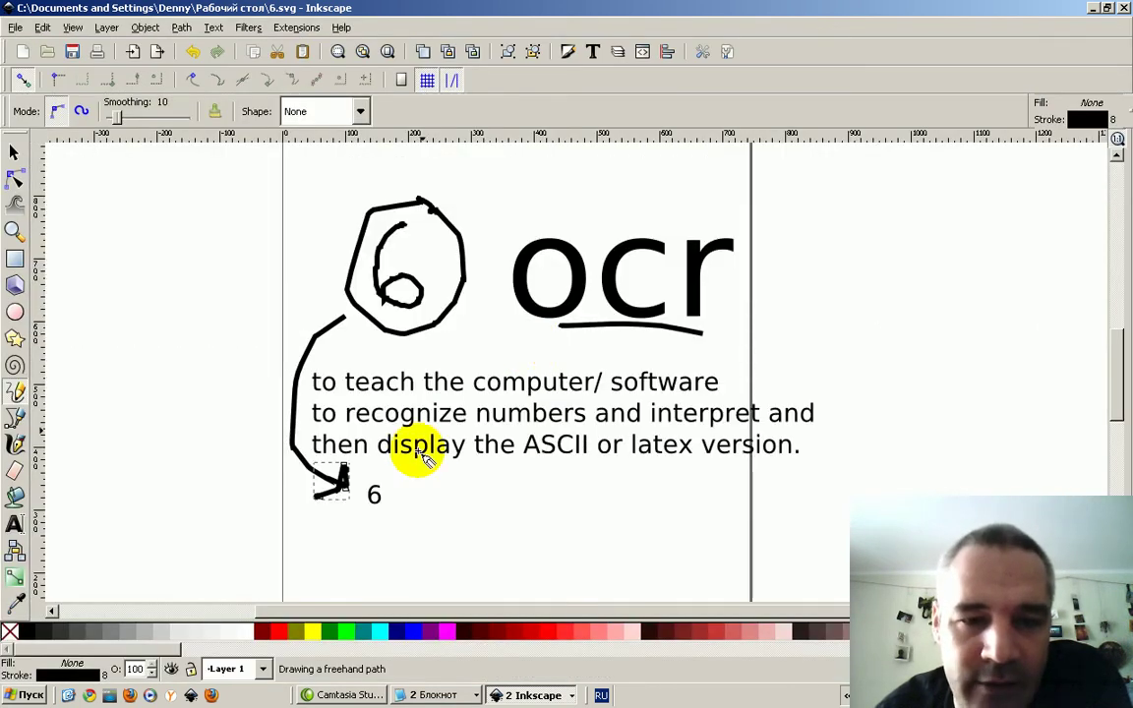
Draw a closed outline around the typed 6 and a short vertical stroke to its right.
click(393, 481)
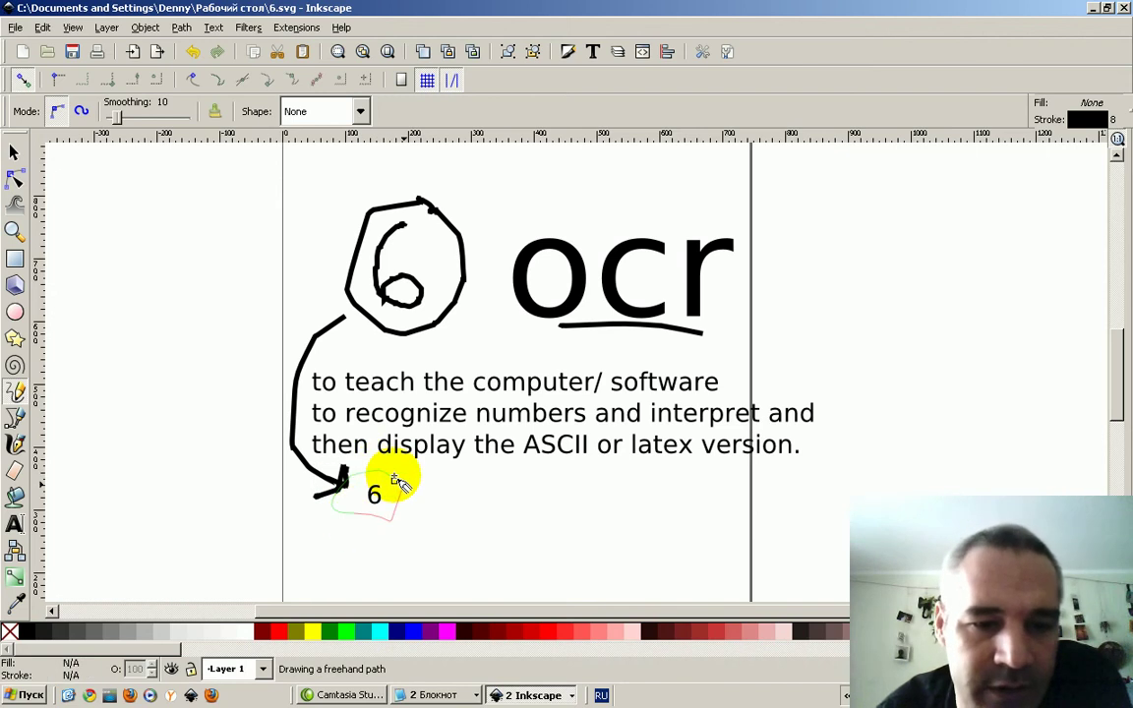
drag(397, 475, 404, 477)
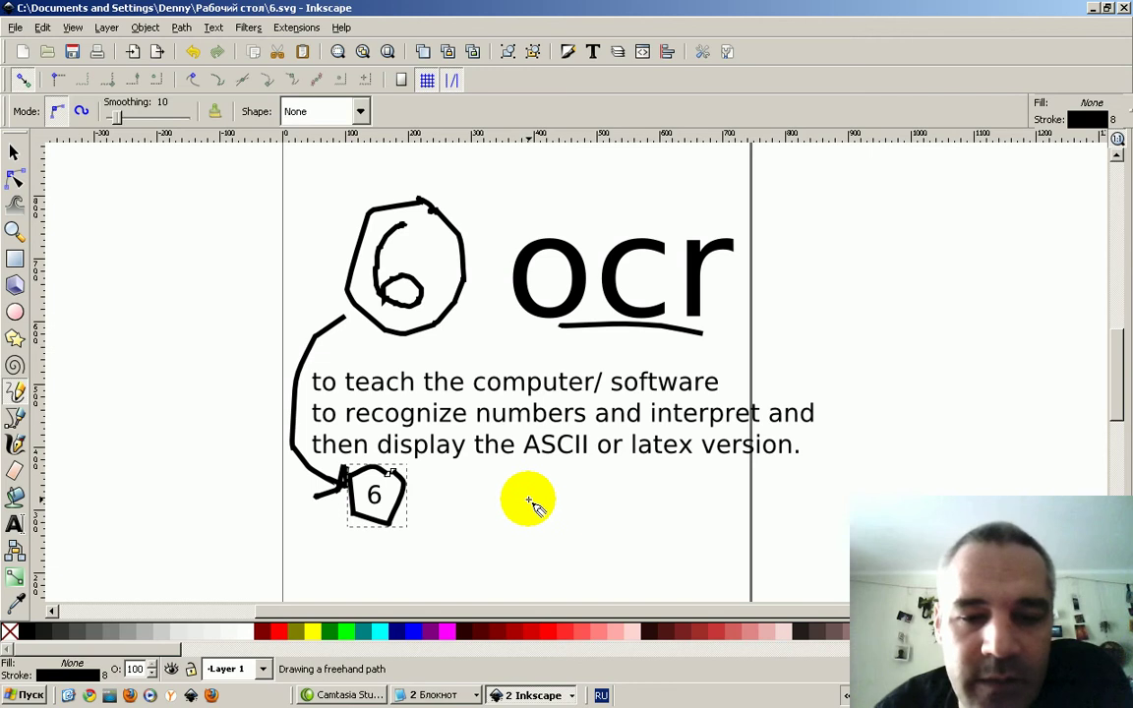
drag(528, 502, 532, 551)
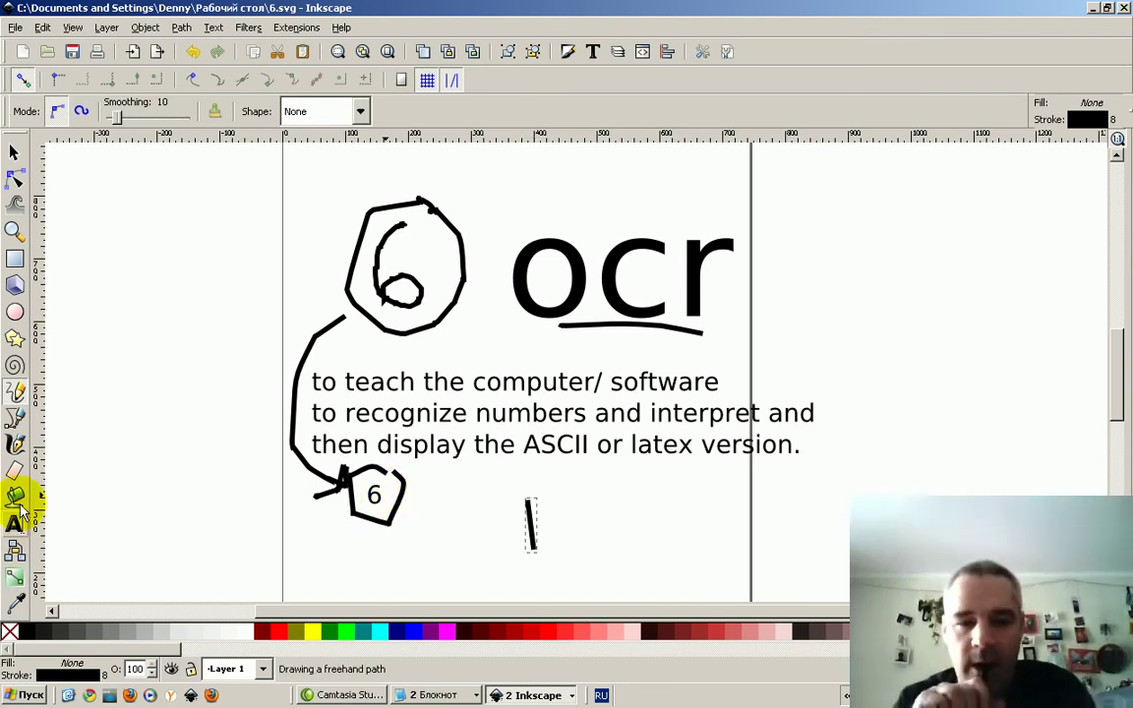
click(15, 524)
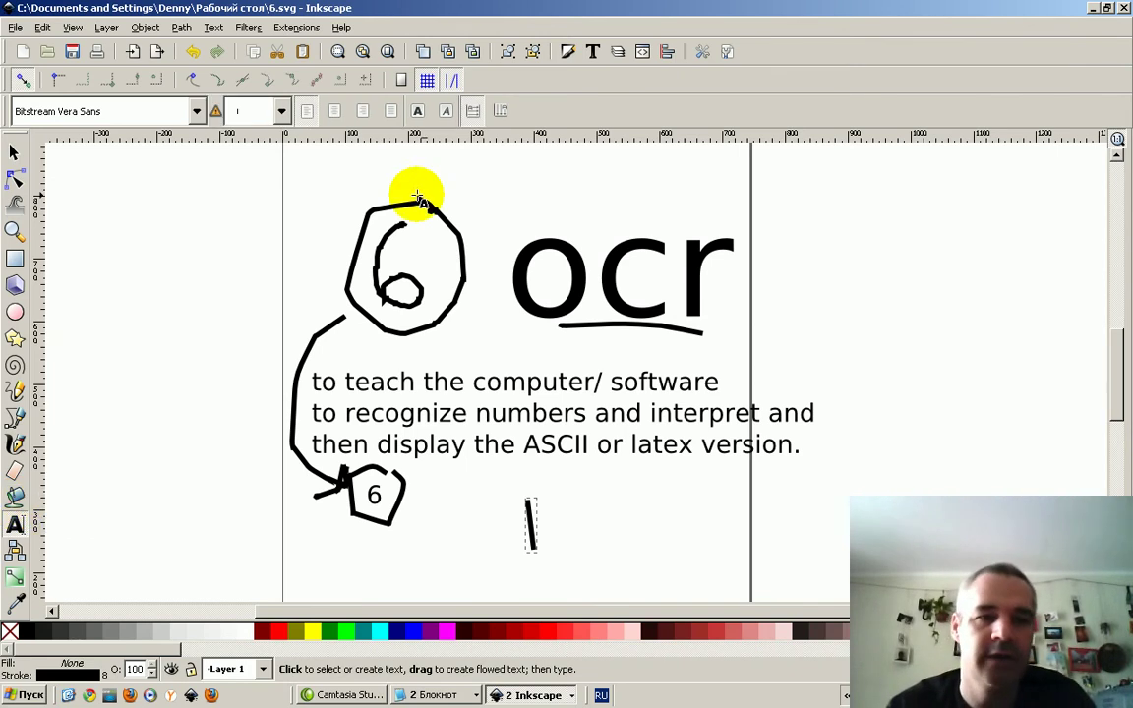
Add the two-line note 'google wave supports SVG whiteboards' above the 'ocr' lettering.
click(501, 170)
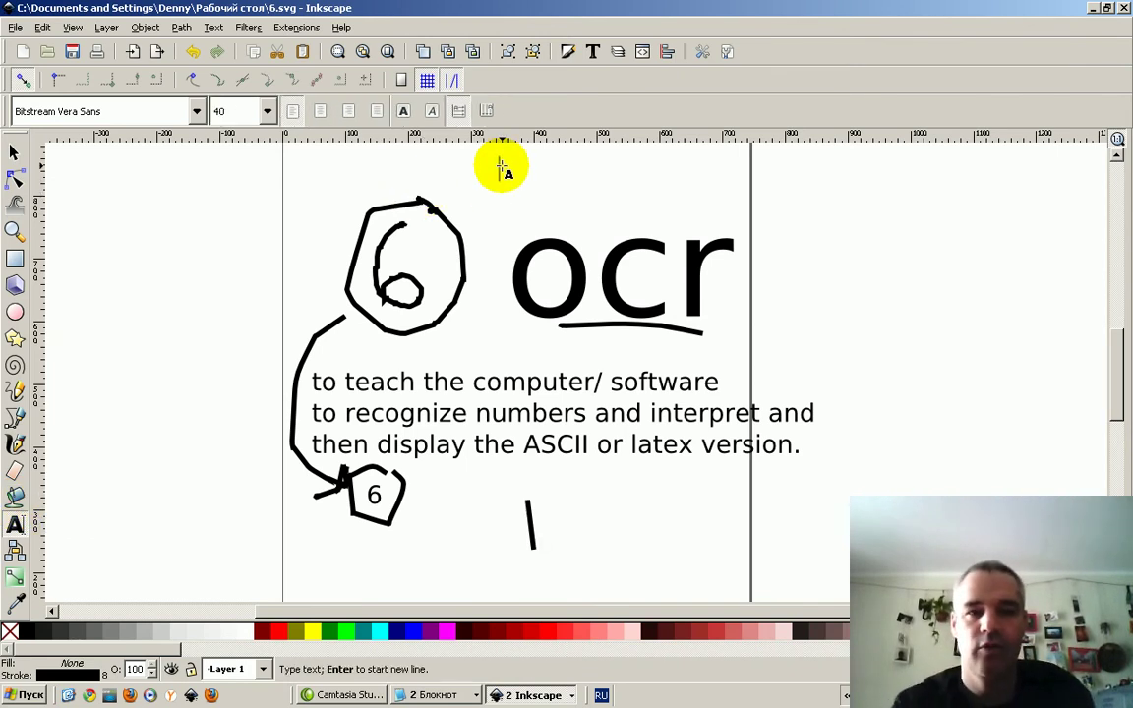
text(3)
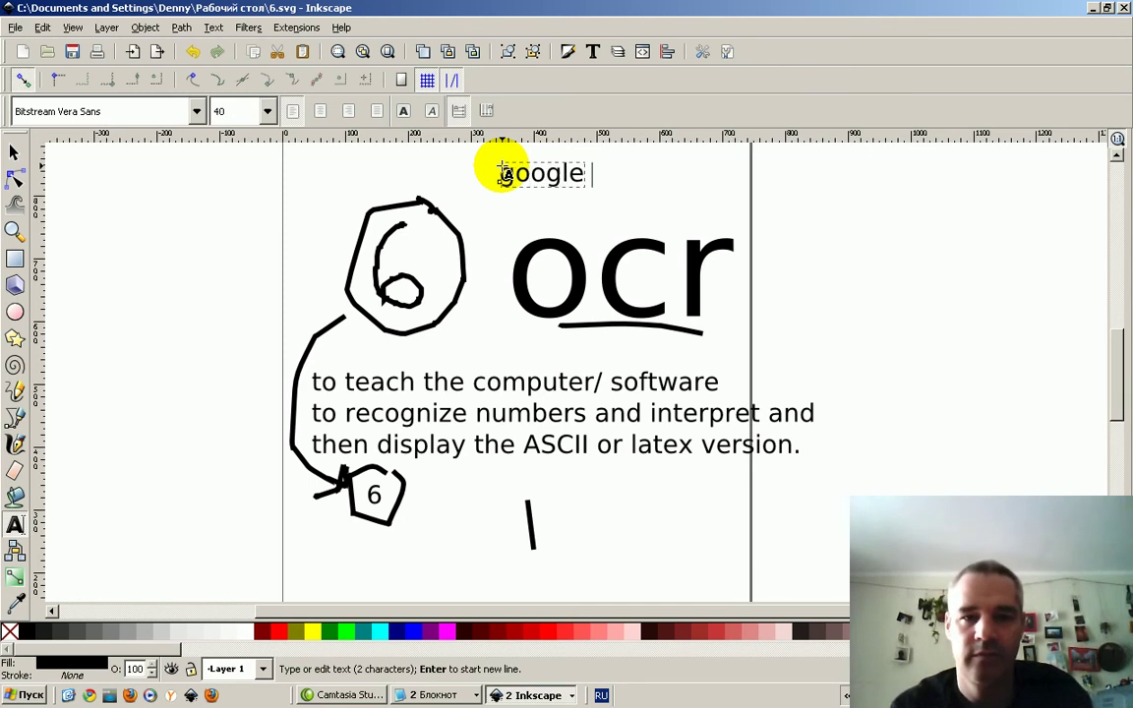
text(oogle wave)
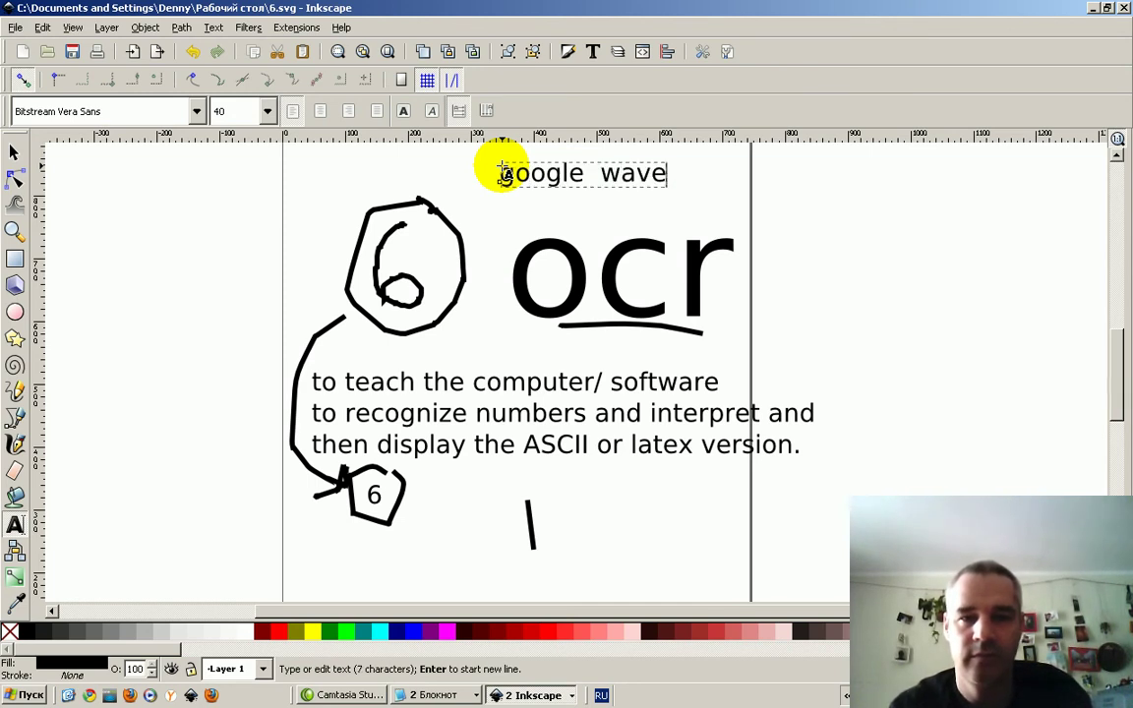
text( s)
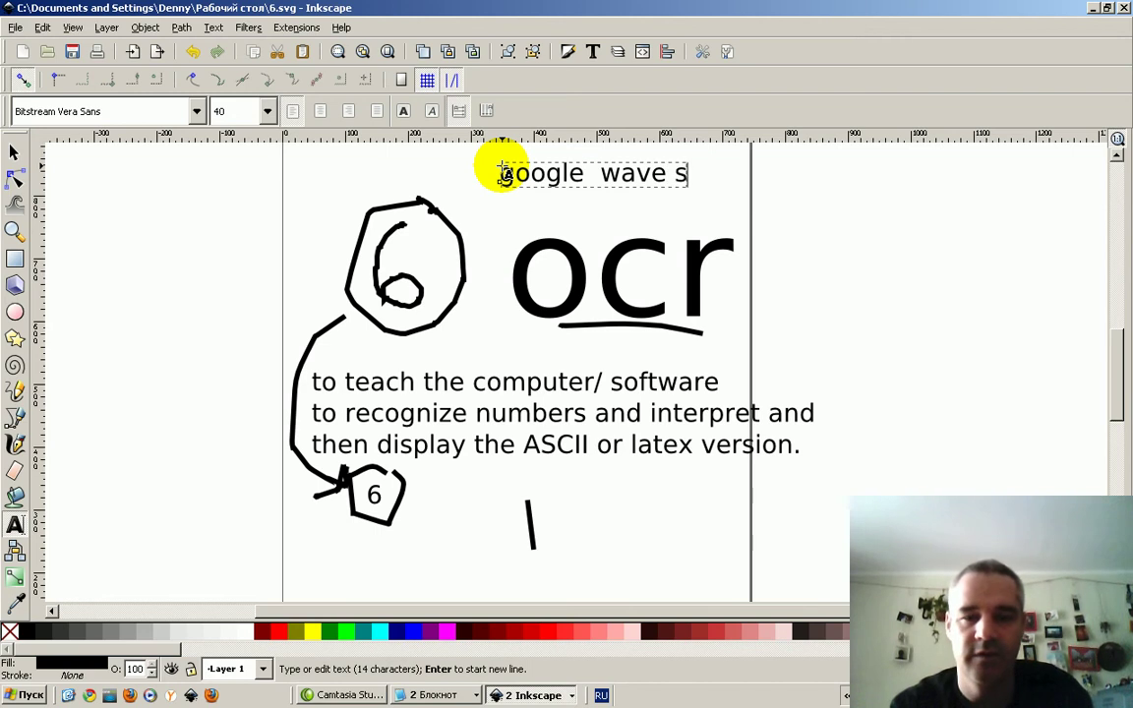
text(up)
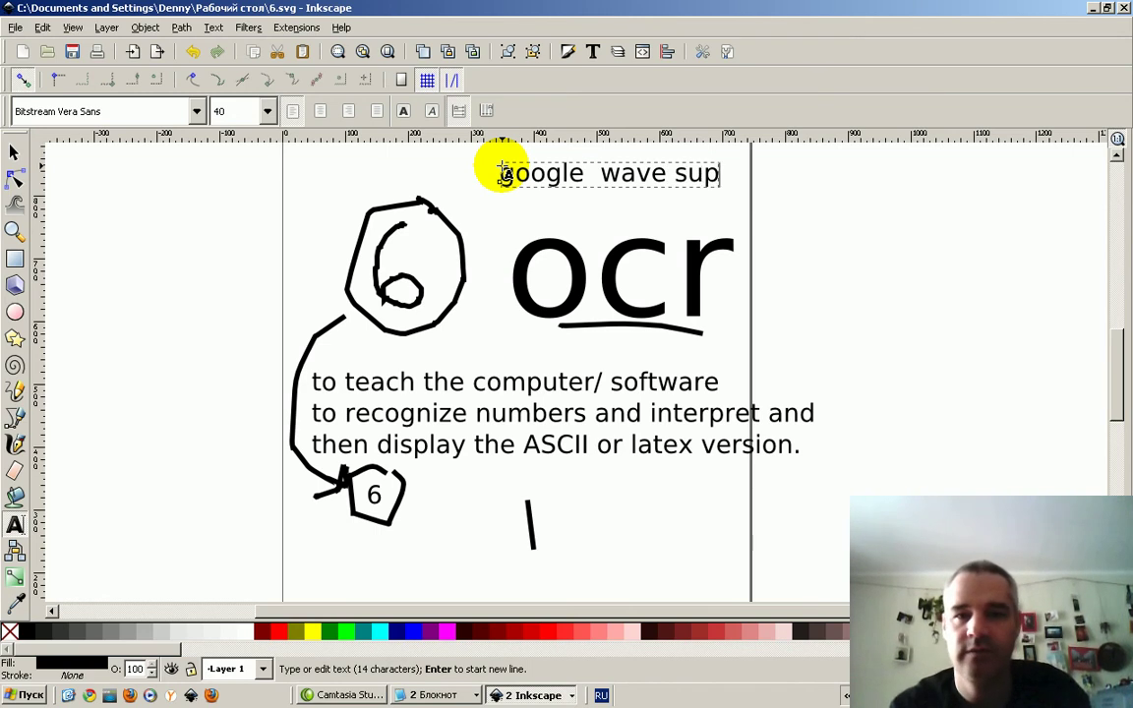
text(po)
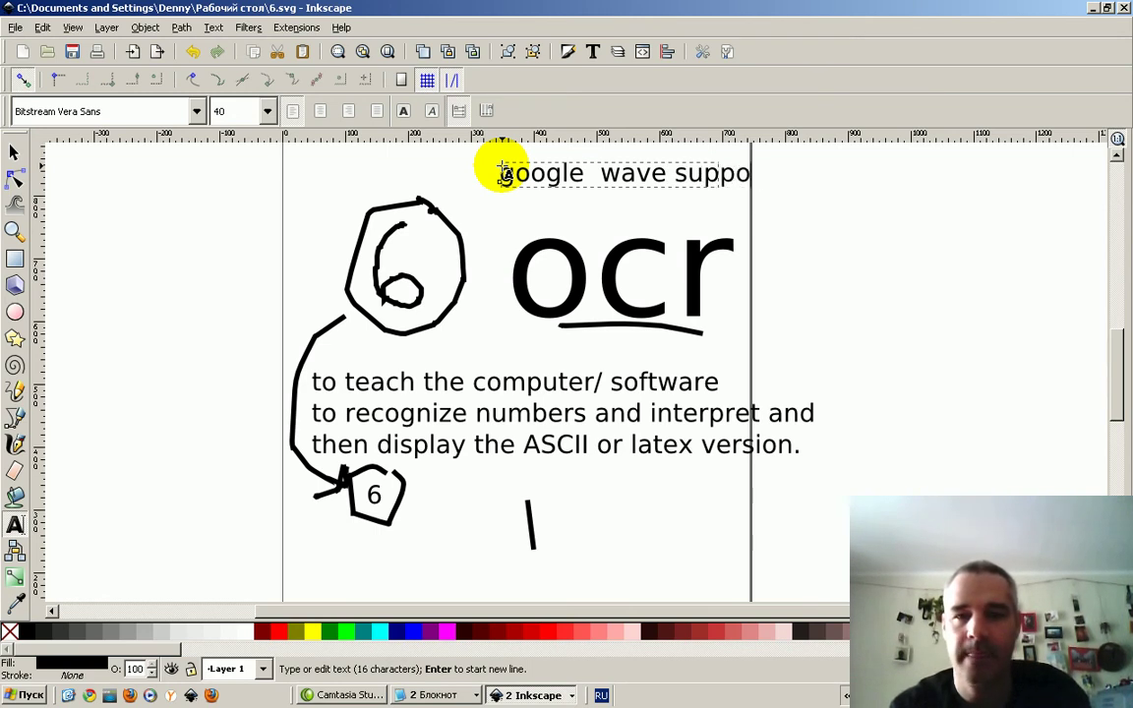
text(rts)
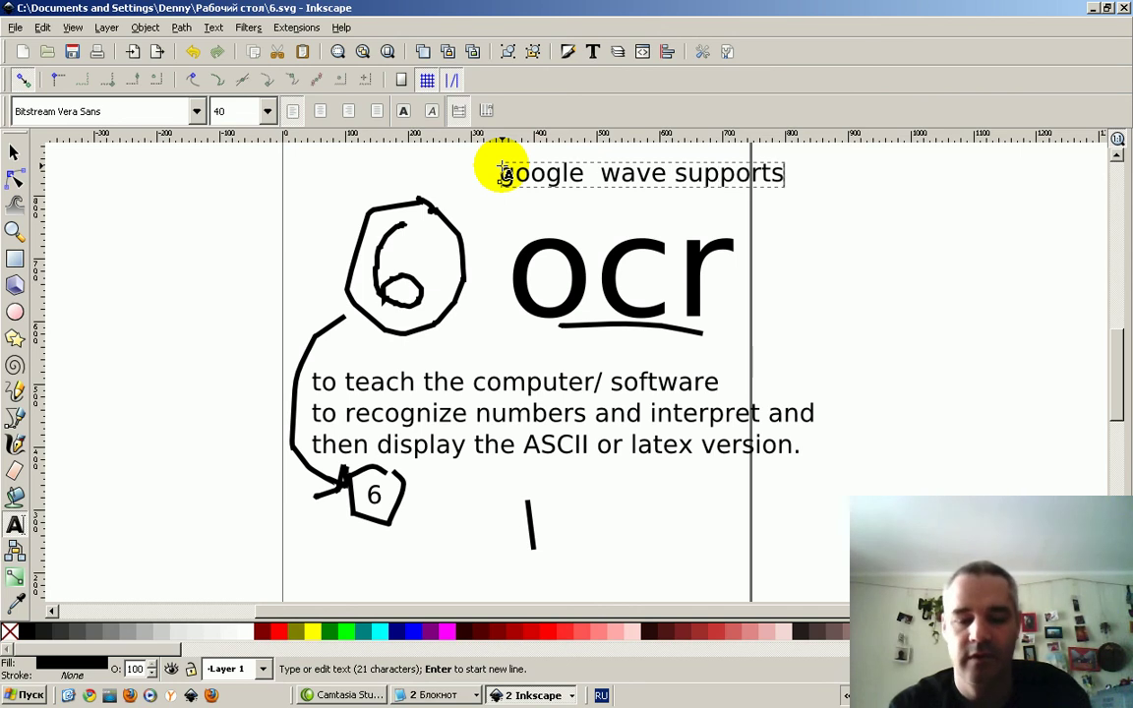
text(S)
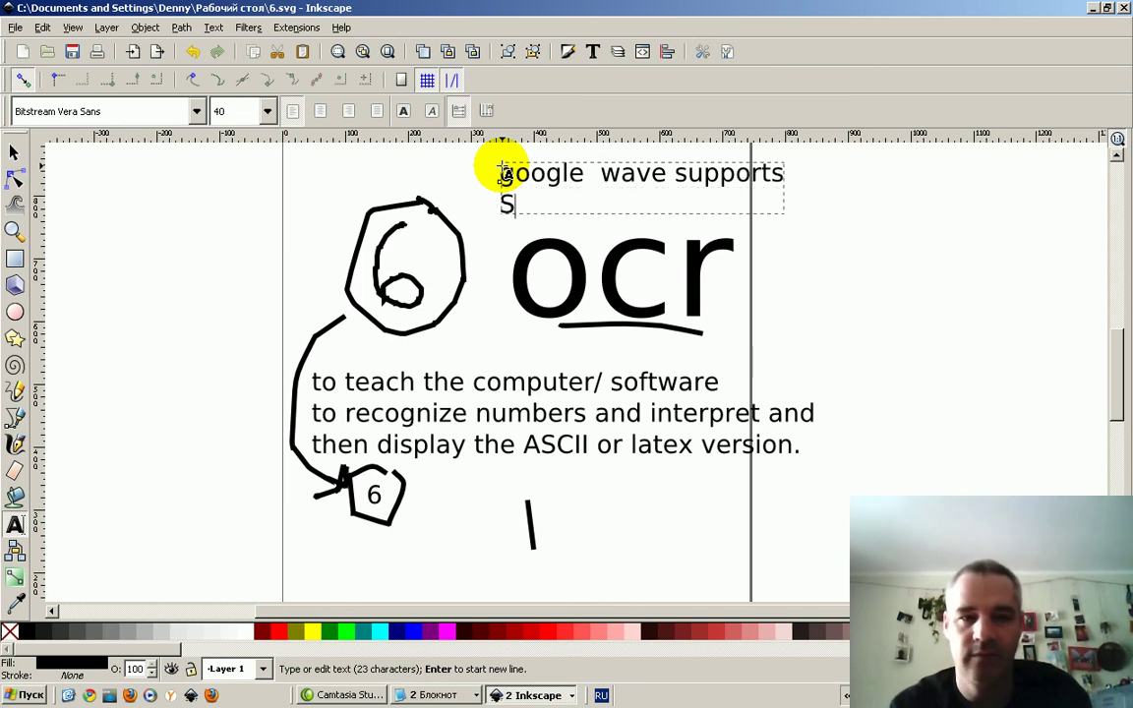
text(VG w)
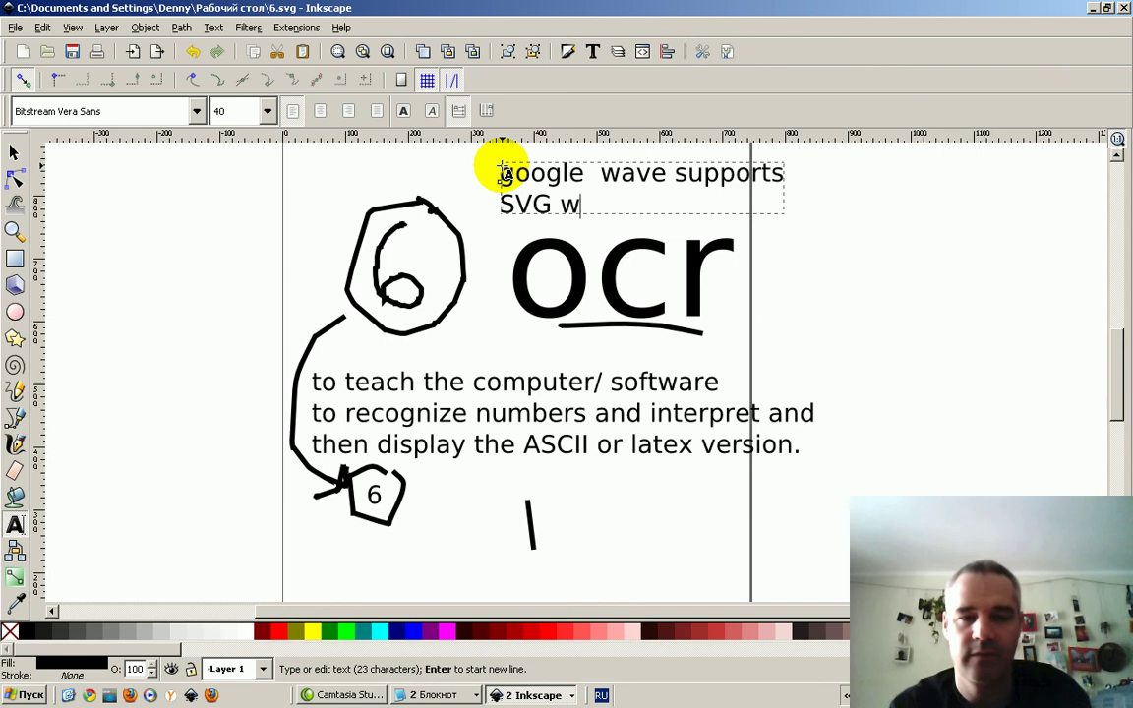
text(hiteb)
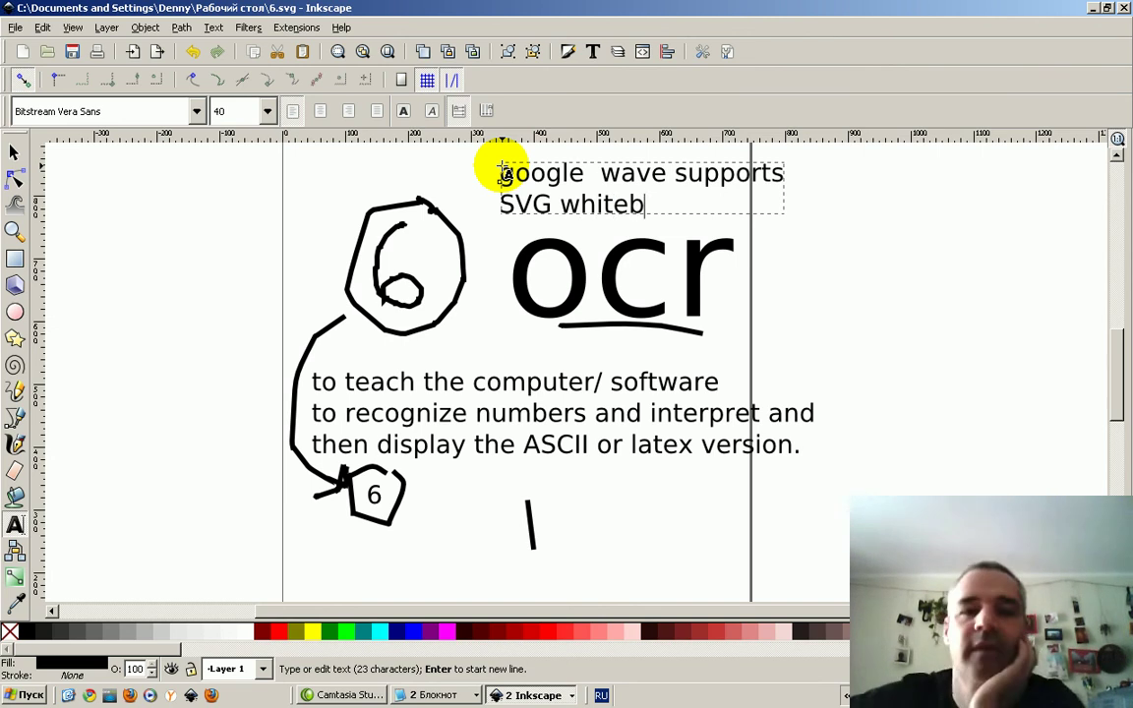
text(oards)
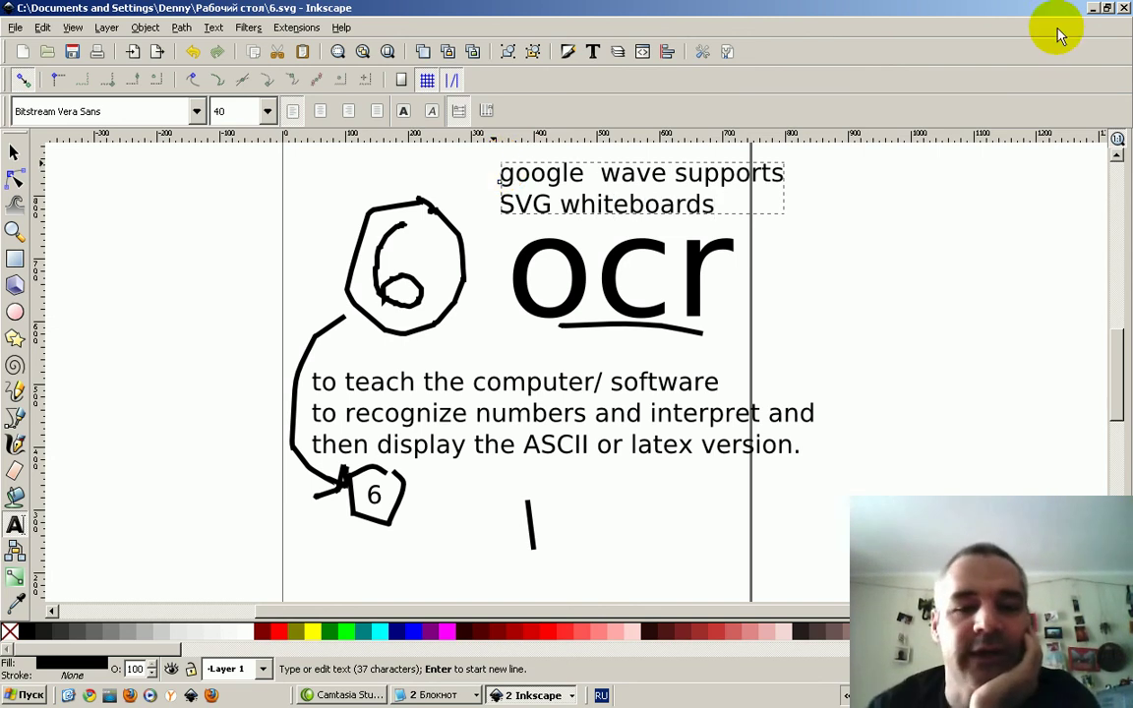
key(Escape)
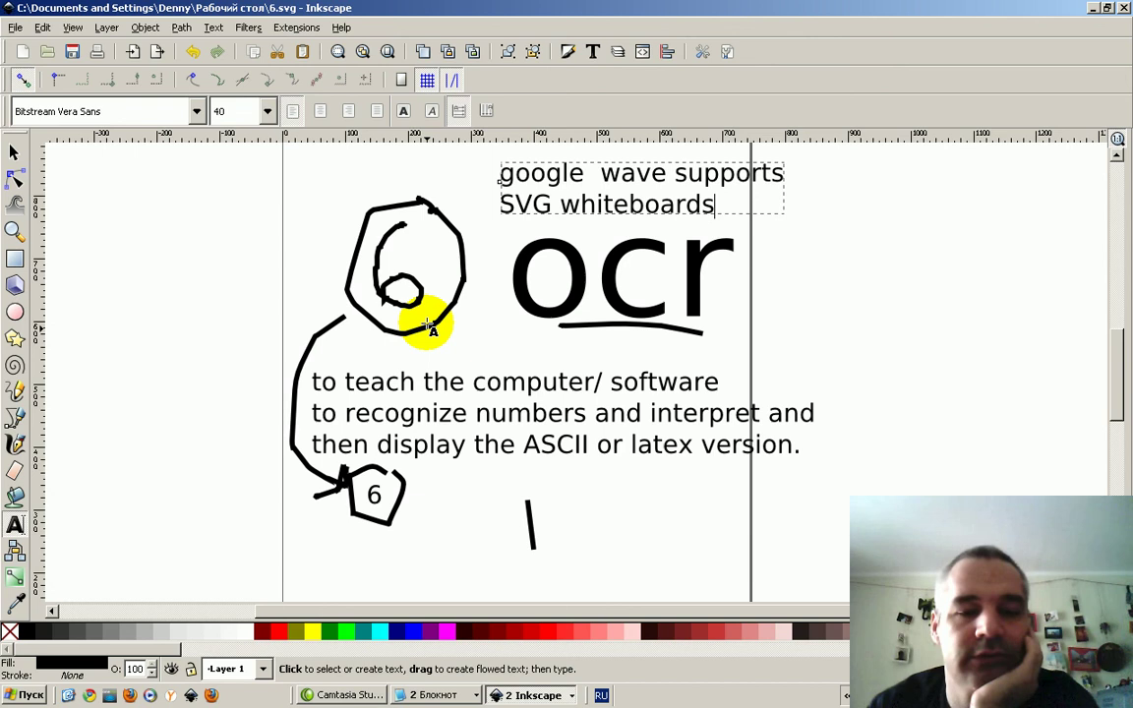